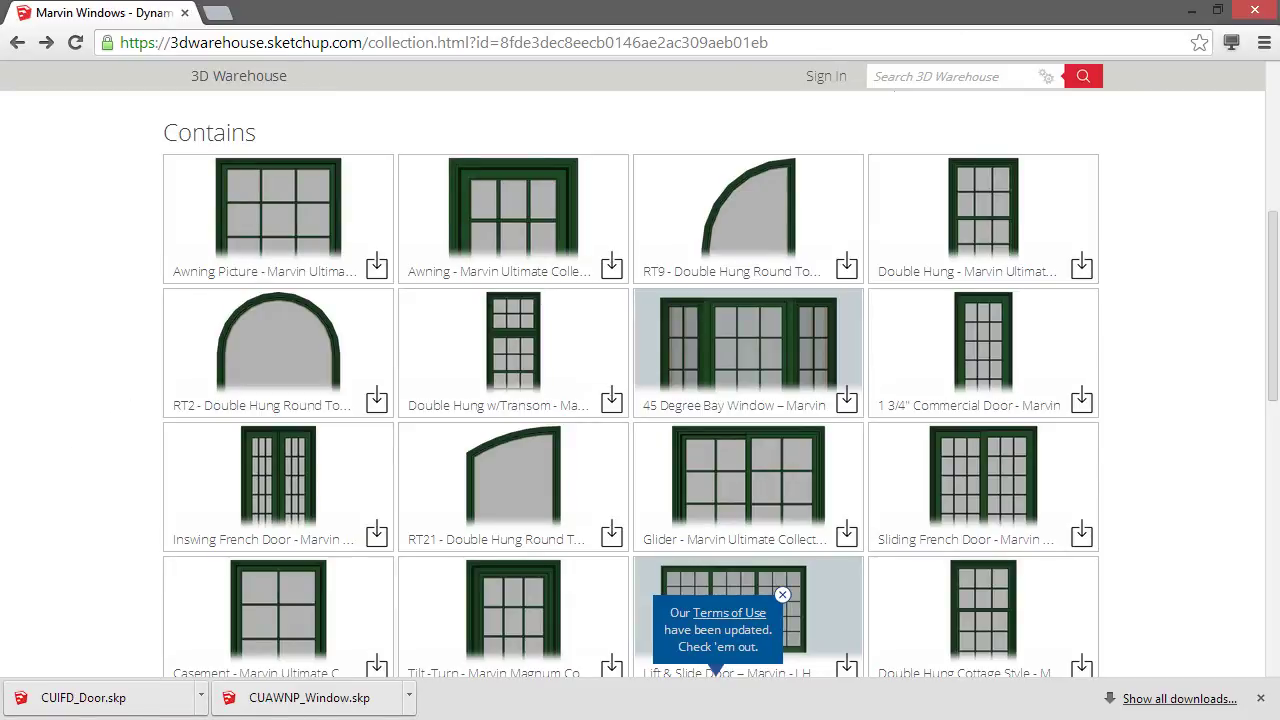
# - Review the downloaded SKP door and window models, then open the SKP Doors and Windows folder in My Symbols
pyautogui.hotkey('alt', 'Tab')
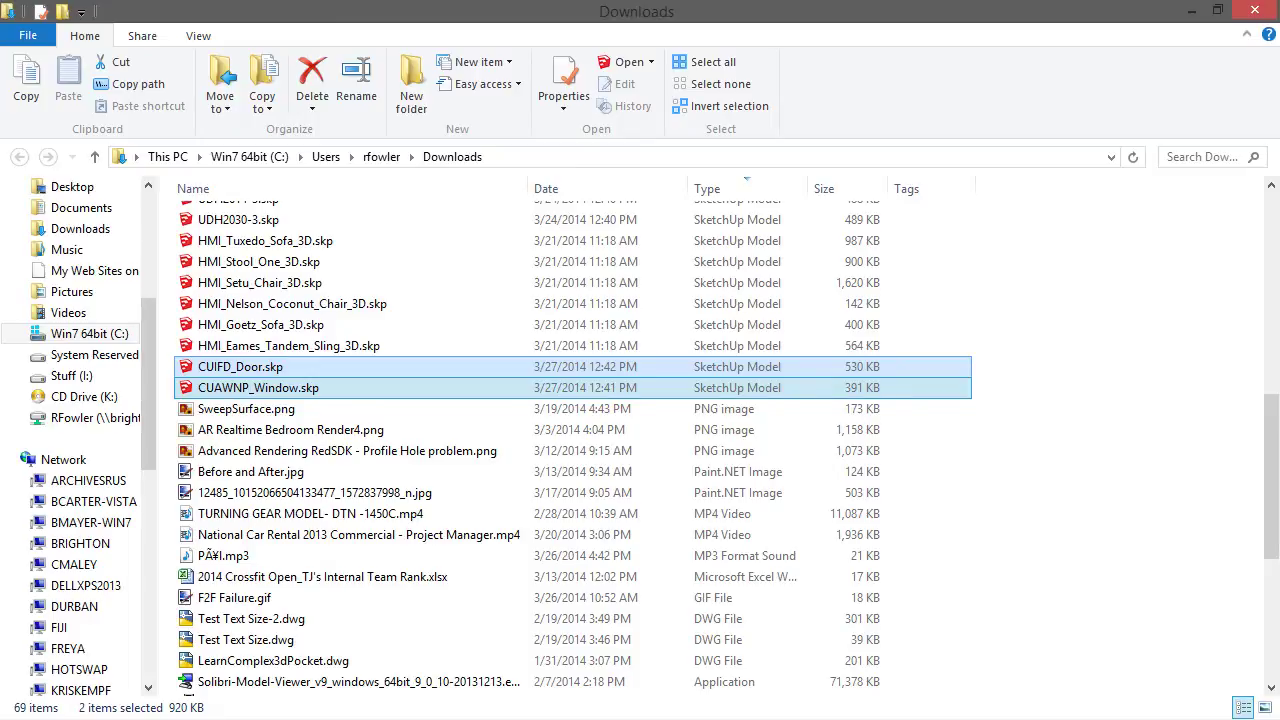
pyautogui.hotkey('alt', 'Tab')
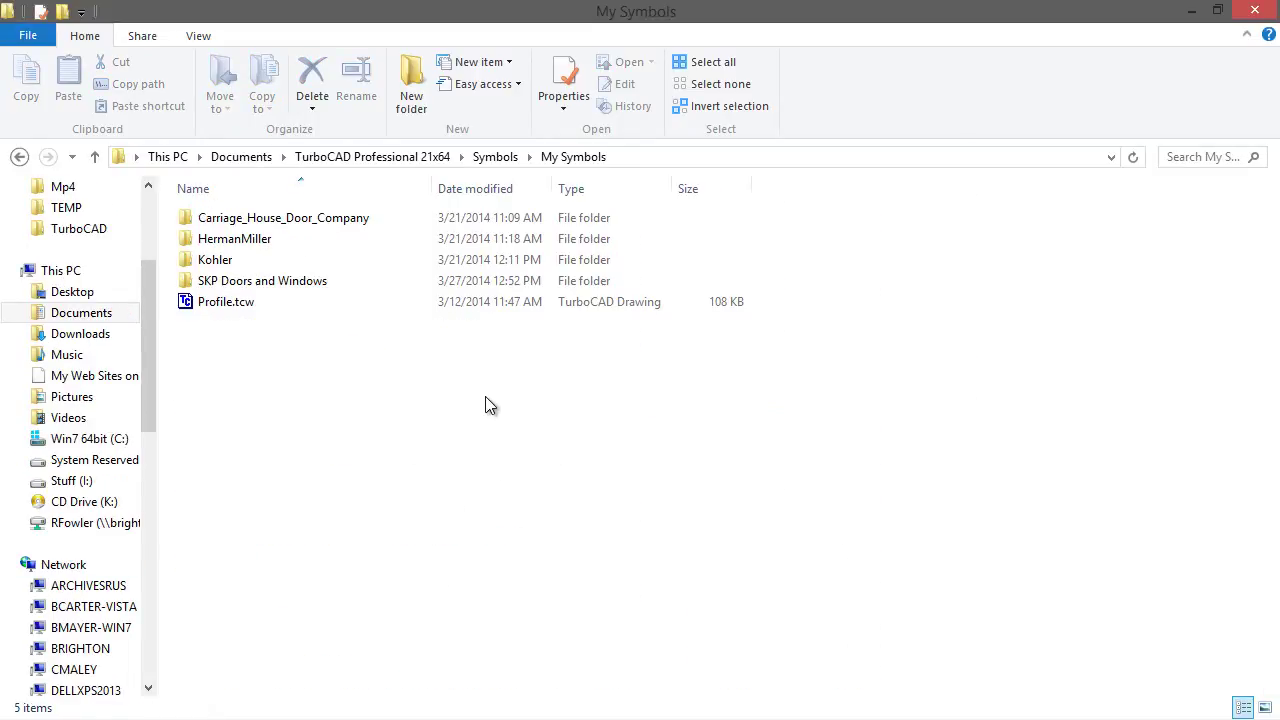
pyautogui.doubleClick(305, 286)
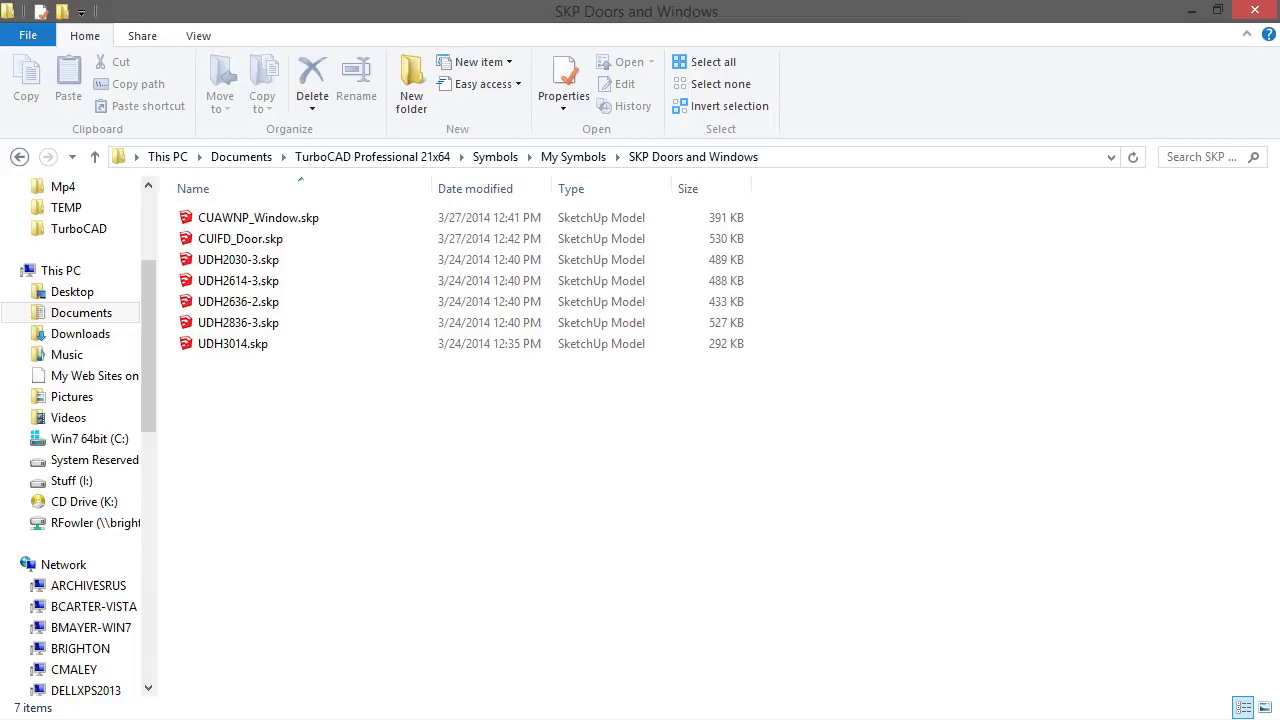
# - Switch to TurboCAD and open the SKP Doors and Windows library folder to check the CUAWNP_Window and CUIFD_Door symbols
pyautogui.hotkey('alt', 'Tab')
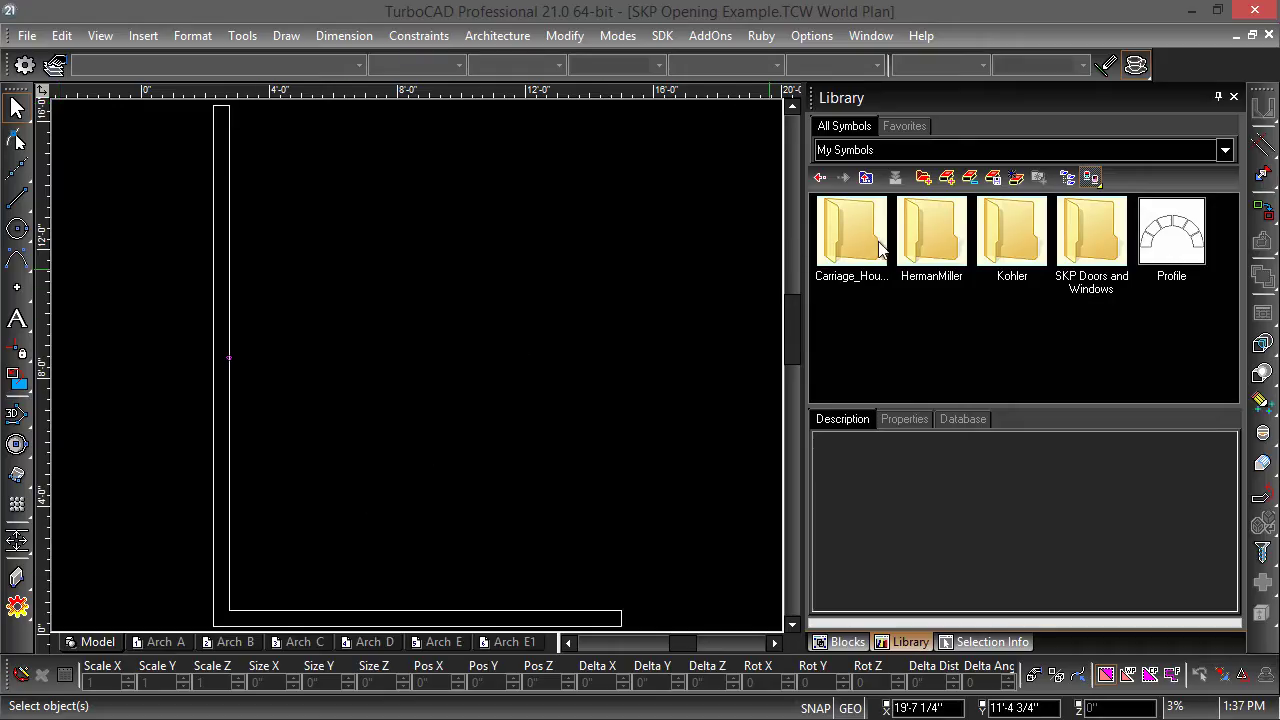
pyautogui.click(1093, 251)
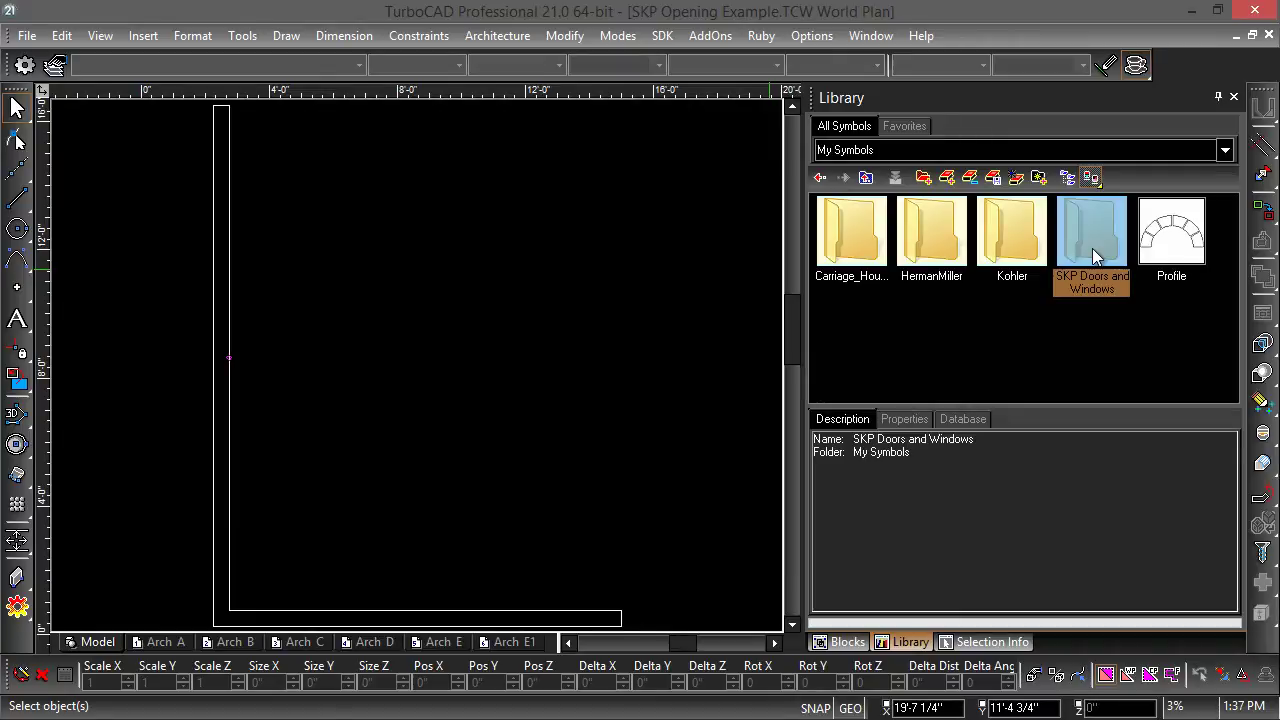
pyautogui.doubleClick(1092, 248)
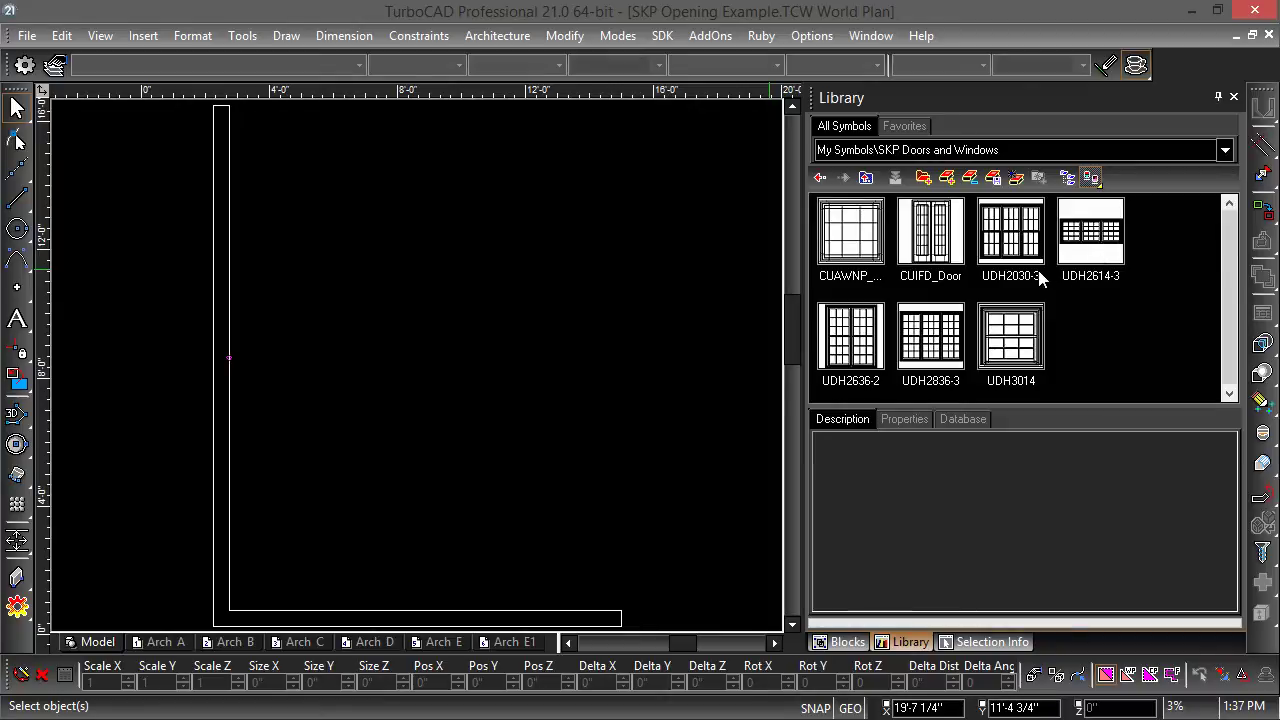
pyautogui.click(826, 250)
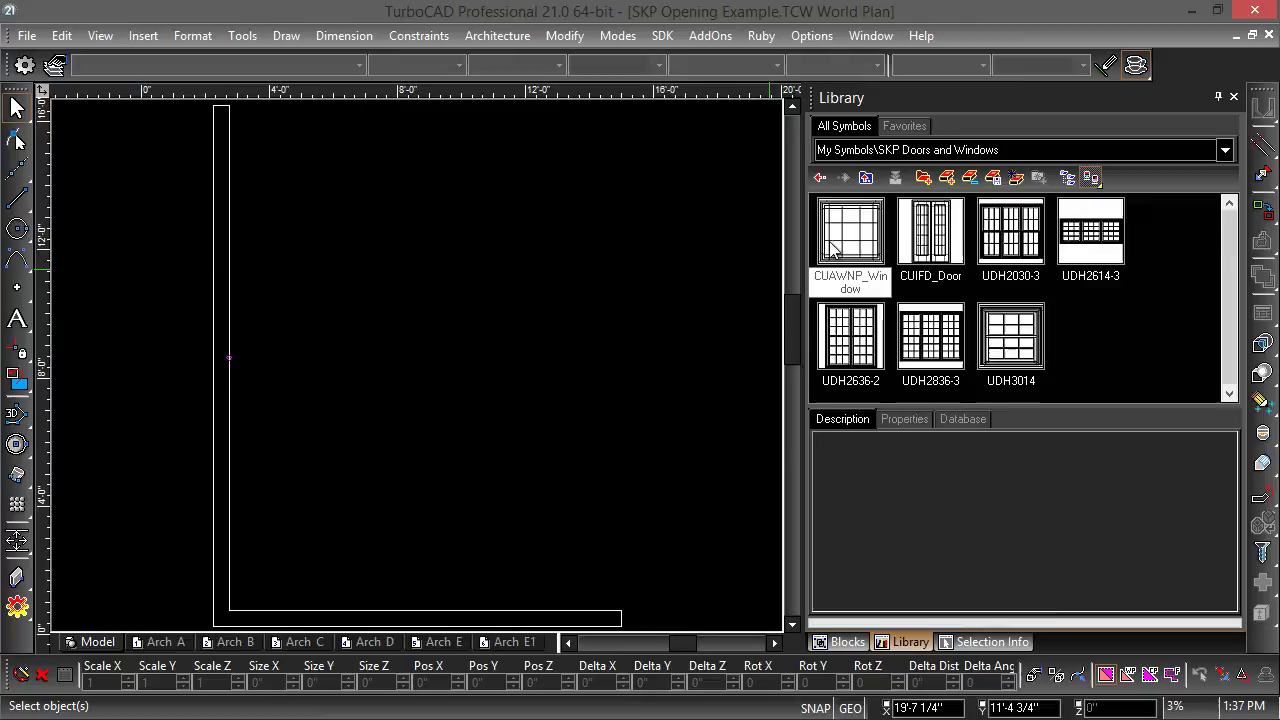
pyautogui.click(938, 245)
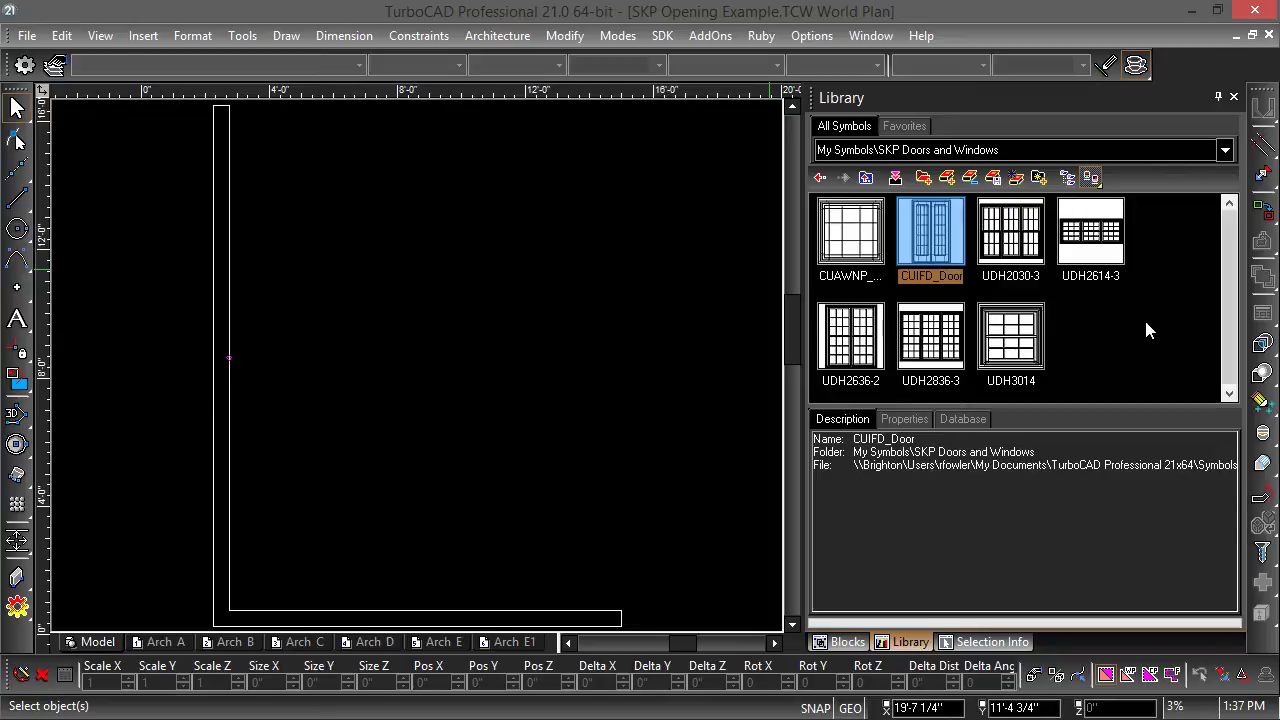
# - Insert the CUAWNP_Window symbol into the drawing beside the walls, skipping all duplicate materials
pyautogui.moveTo(860, 234); pyautogui.dragTo(536, 373)
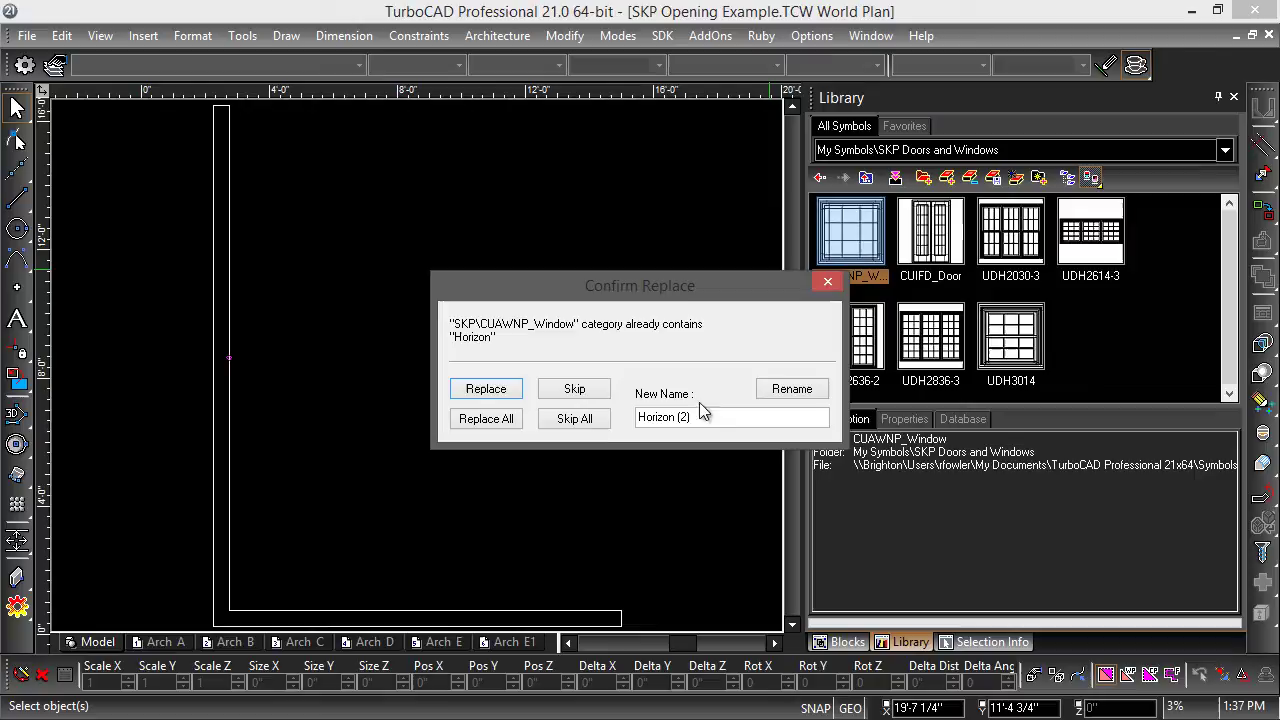
pyautogui.click(576, 420)
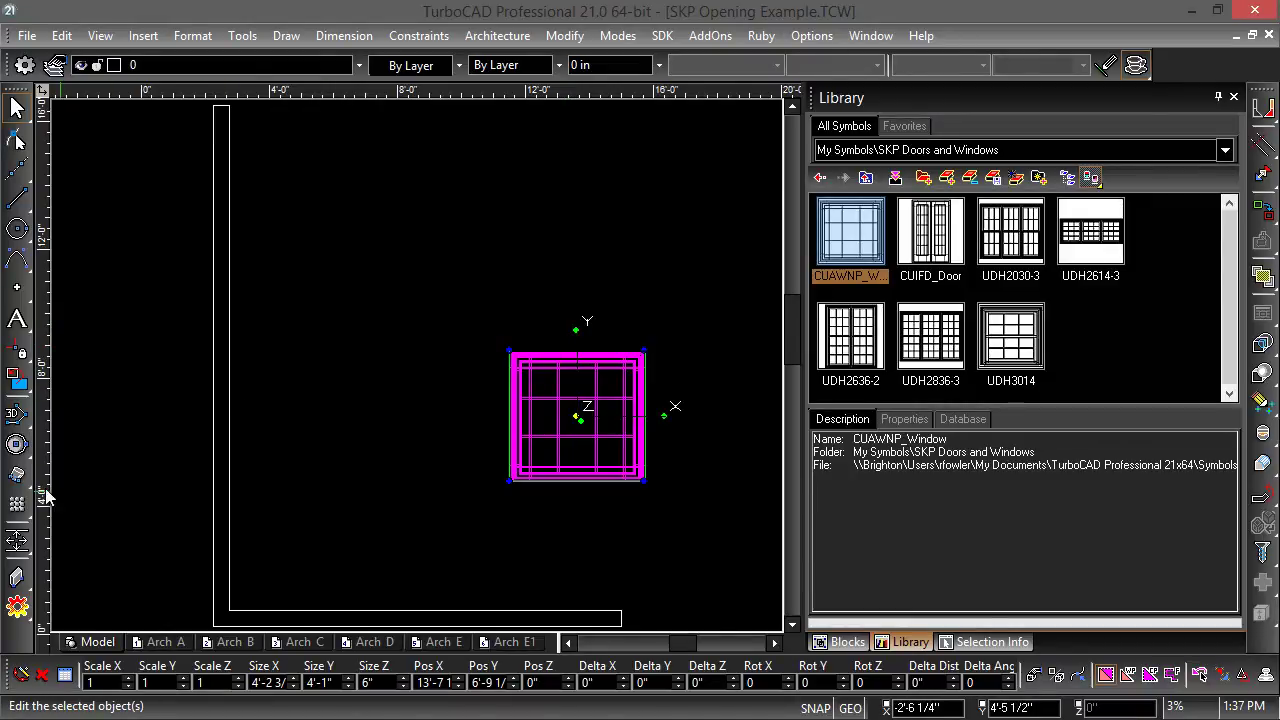
# - Dock the architectural tools above the drawing area and view the Insert Opening tool's Openings properties
pyautogui.click(16, 576)
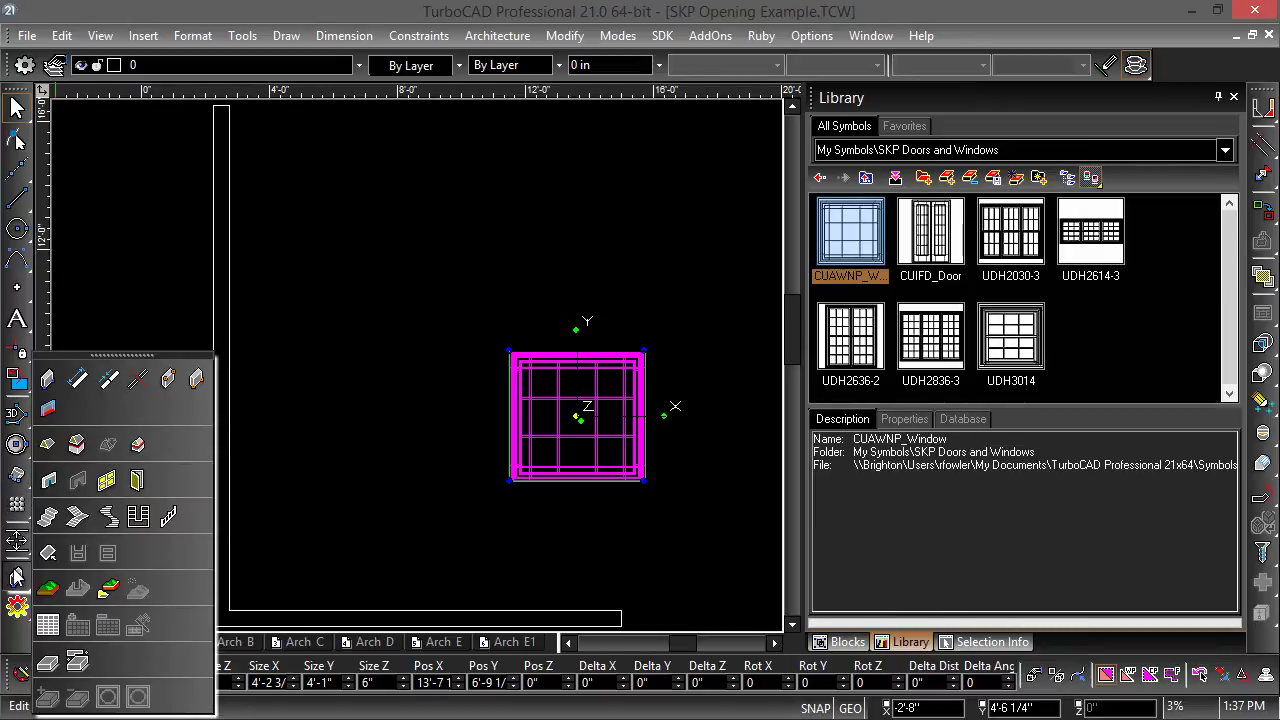
pyautogui.moveTo(129, 354); pyautogui.dragTo(551, 99)
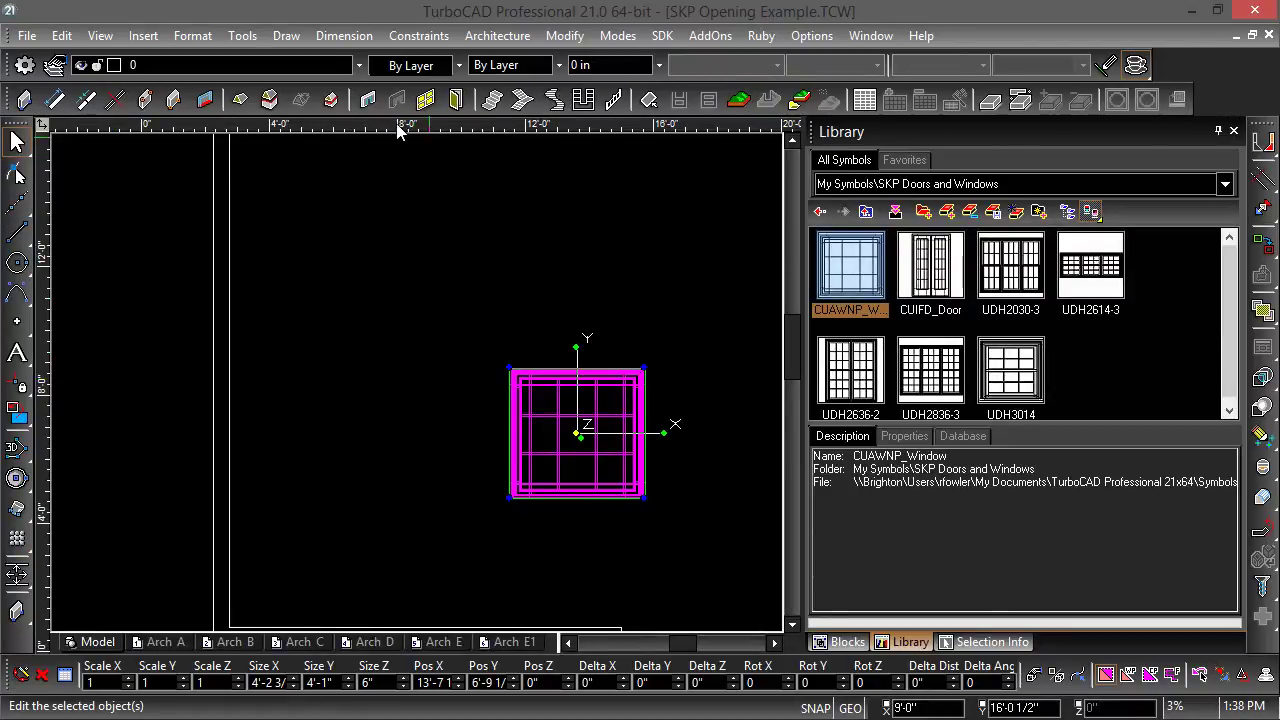
pyautogui.doubleClick(370, 100)
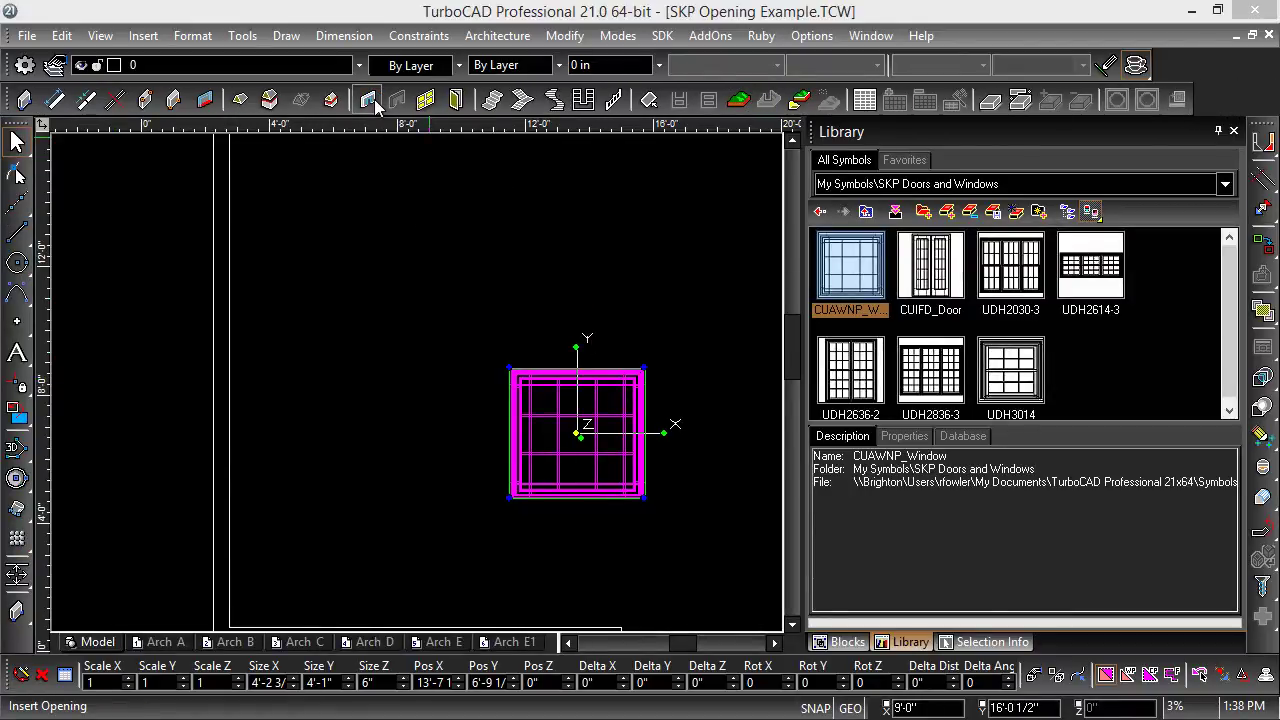
pyautogui.click(440, 169)
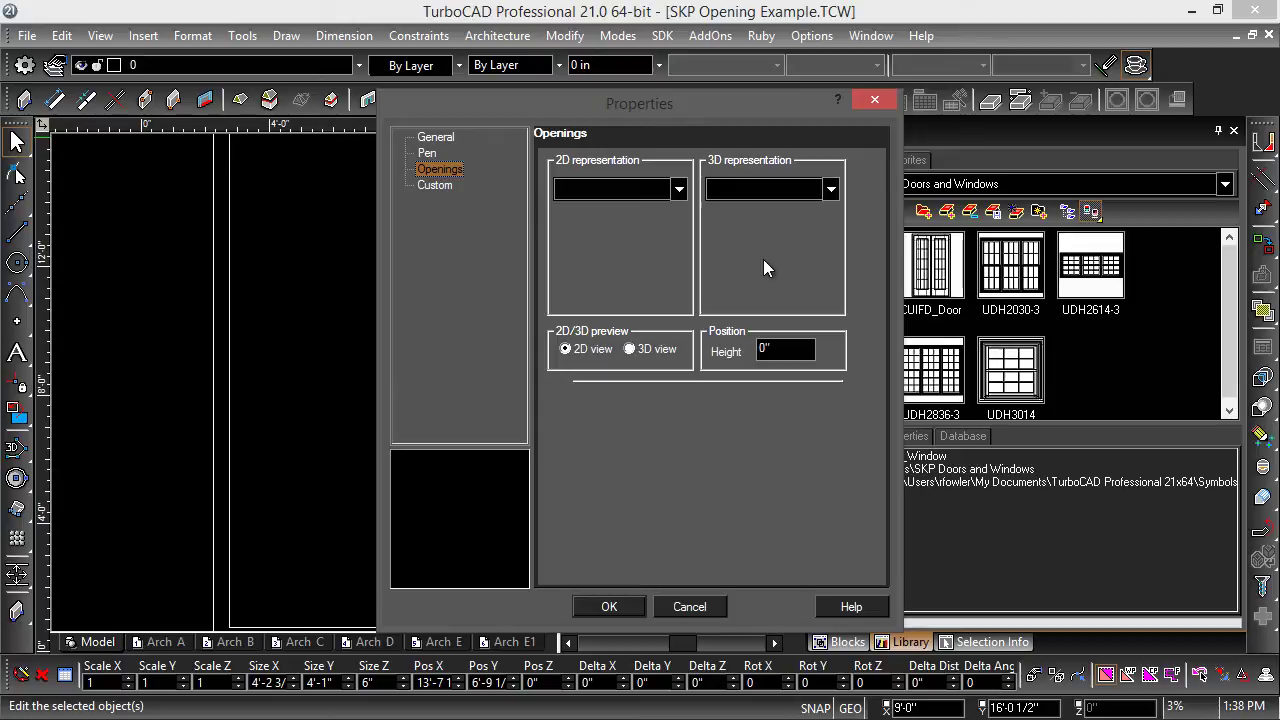
pyautogui.click(609, 606)
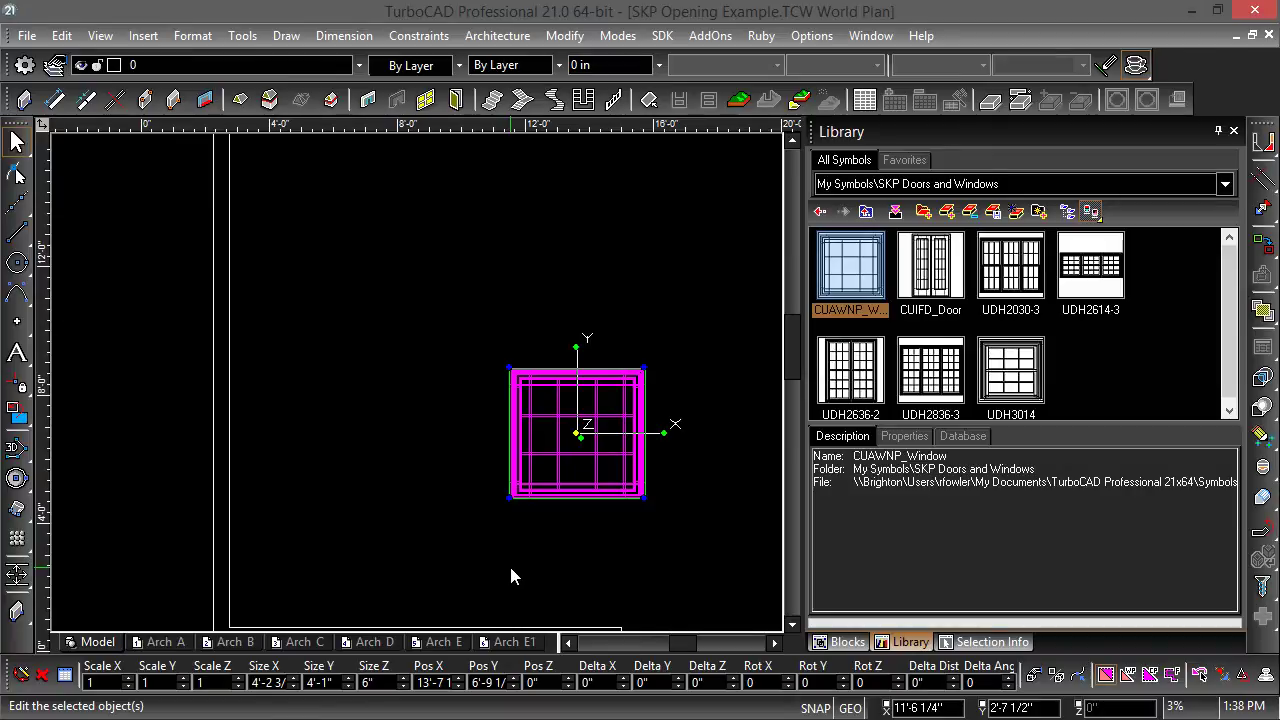
# - In the southwest isometric view, rotate the window 90 degrees about the X axis so it stands upright
pyautogui.press('i')
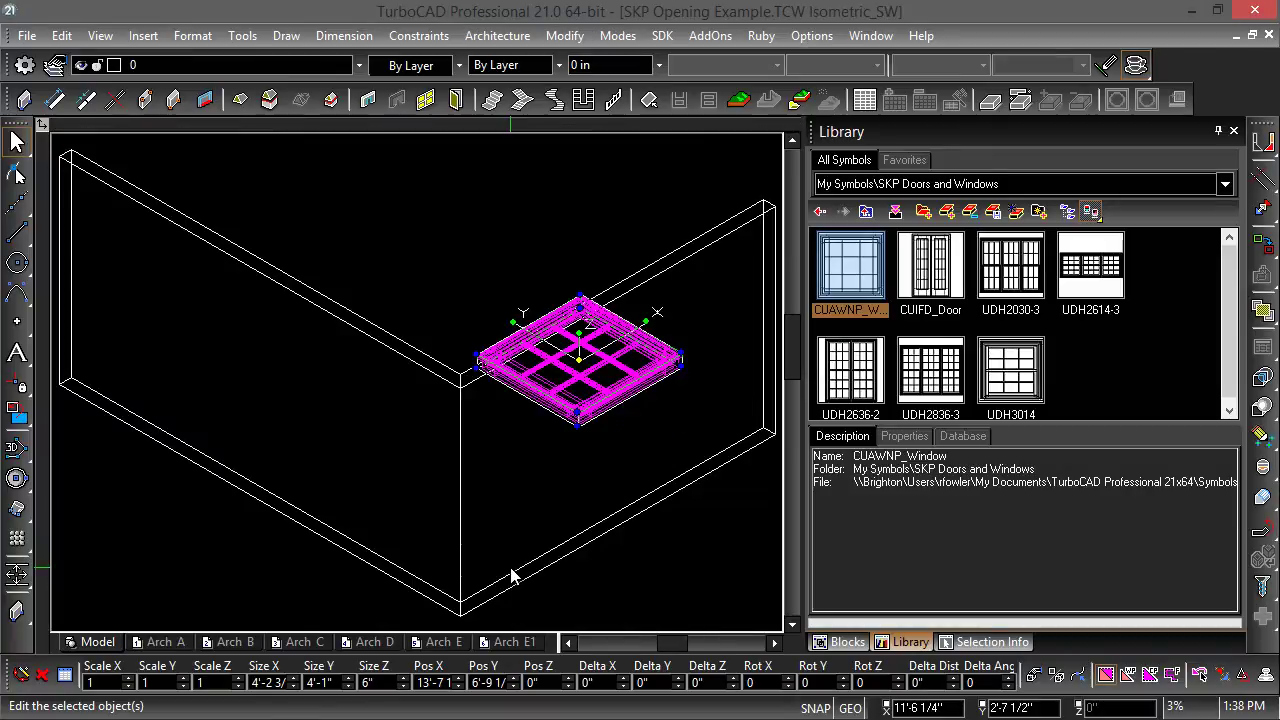
pyautogui.click(511, 316)
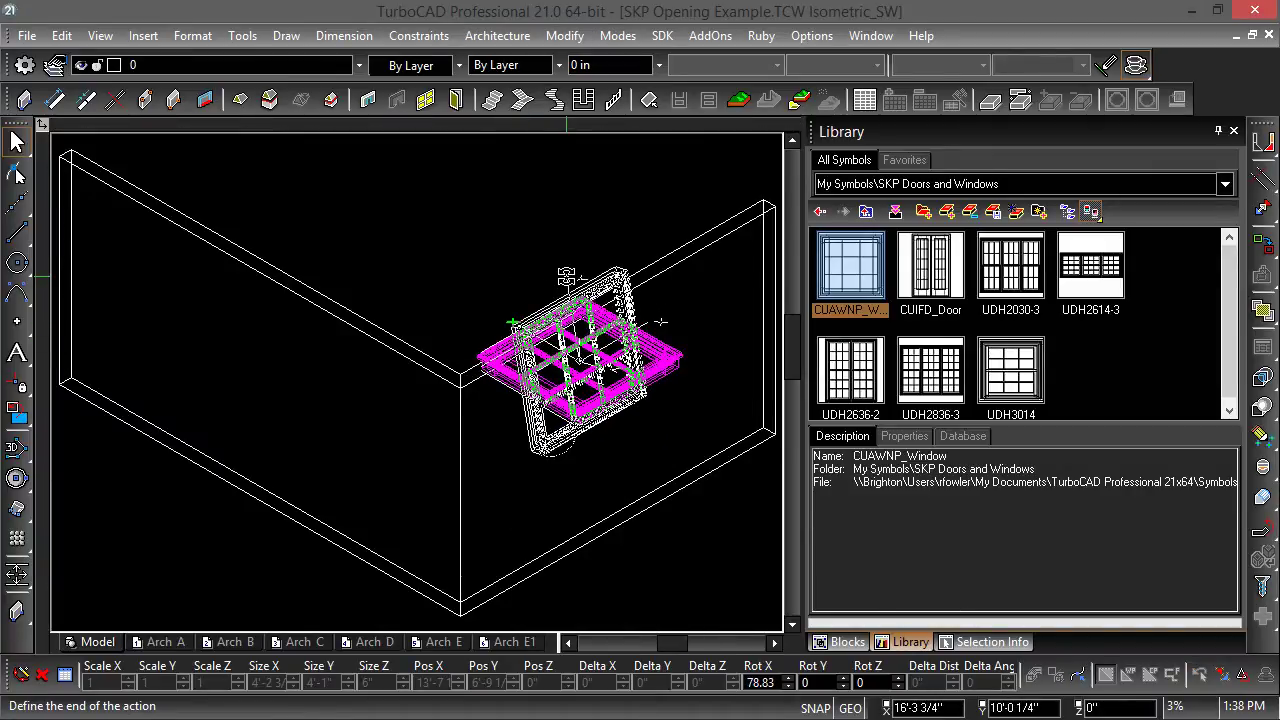
pyautogui.press('Tab')
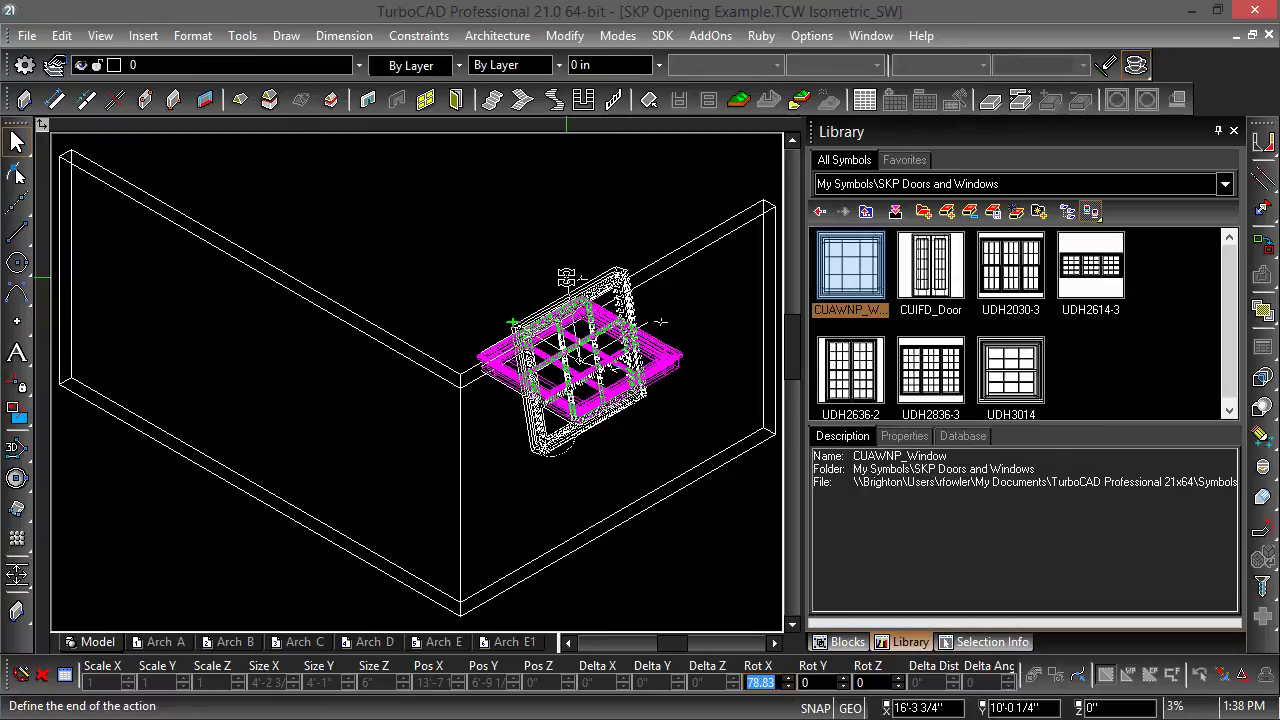
pyautogui.write('90')
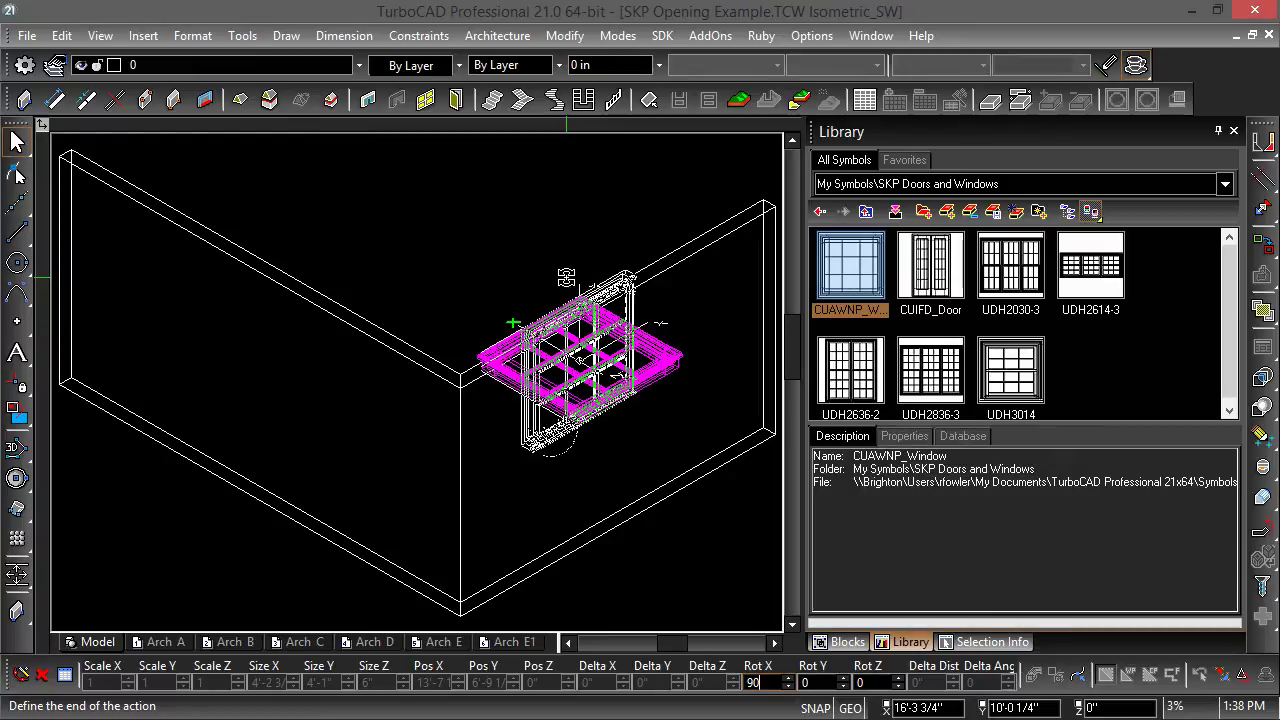
pyautogui.press('Return')
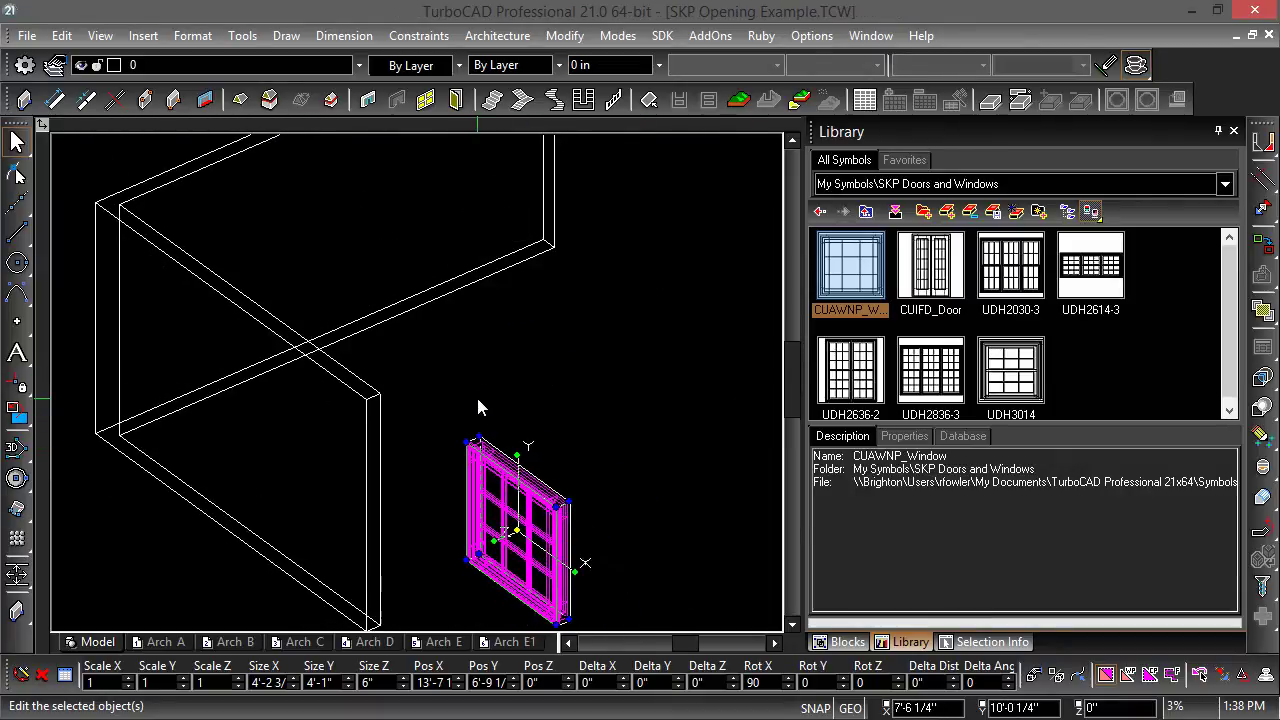
# - Create a block named Awning Picture 3D from the selected window
pyautogui.click(209, 37)
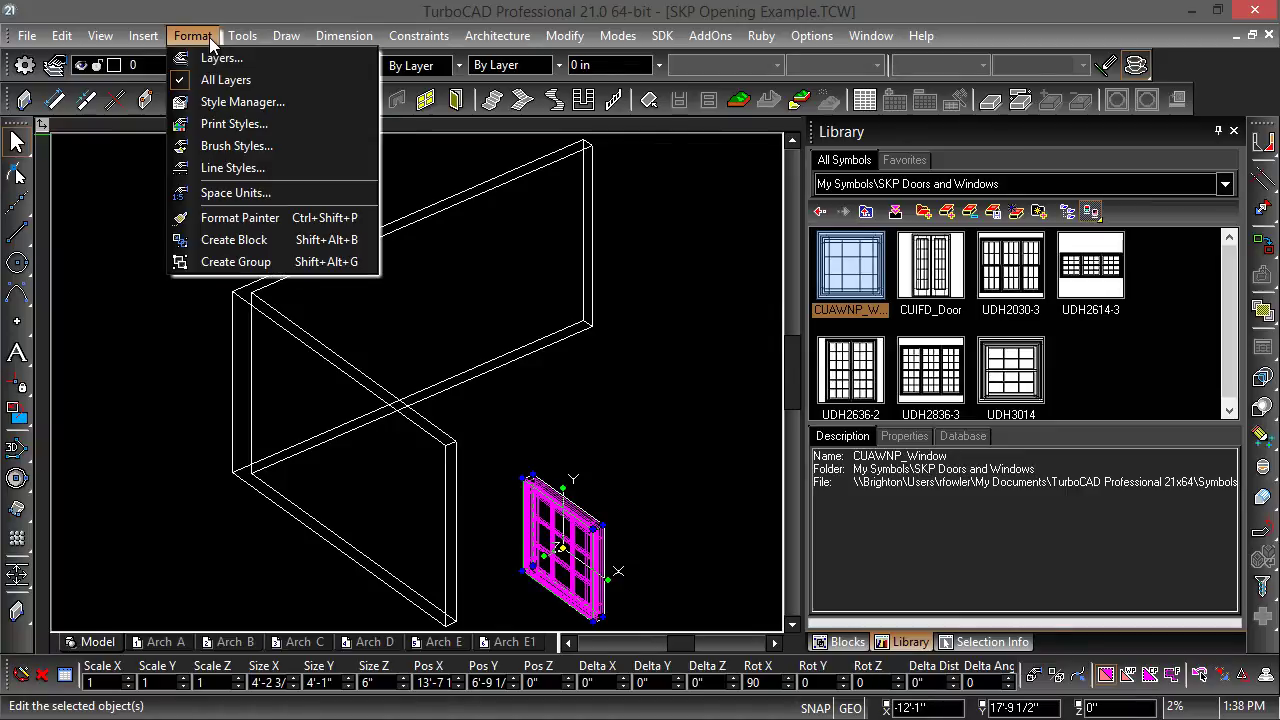
pyautogui.click(240, 258)
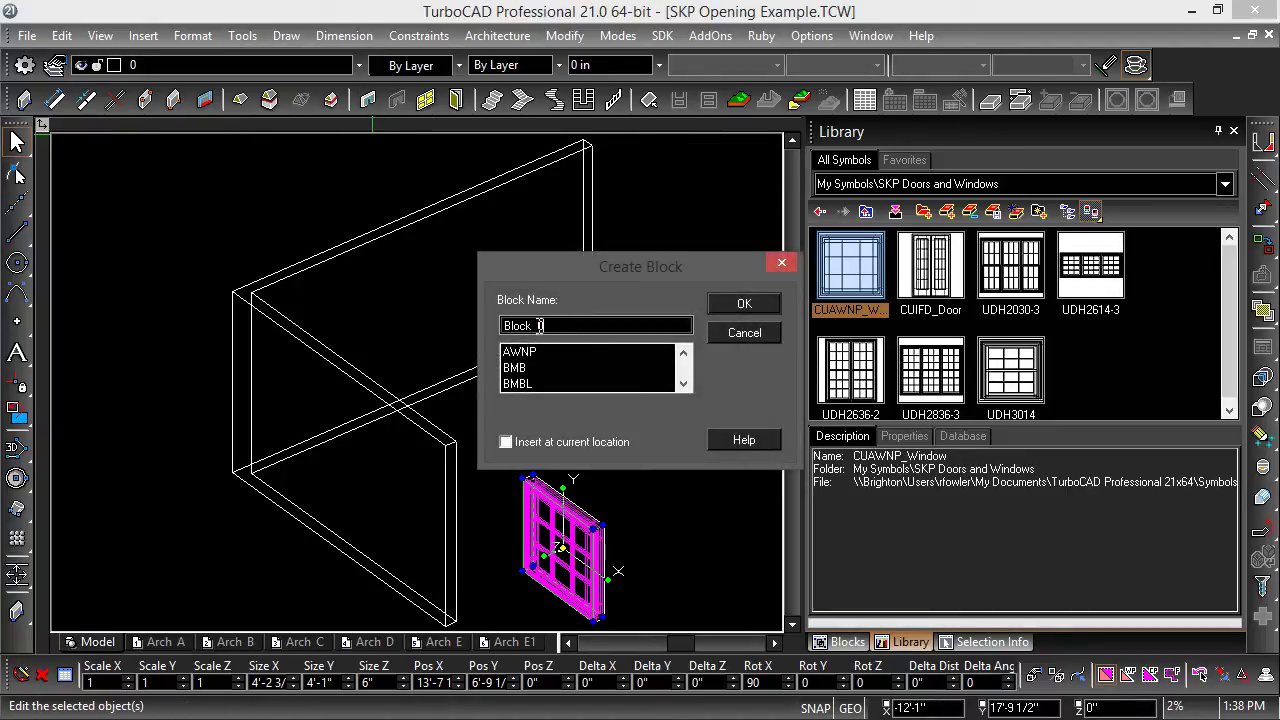
pyautogui.write('Awning Picture 3D')
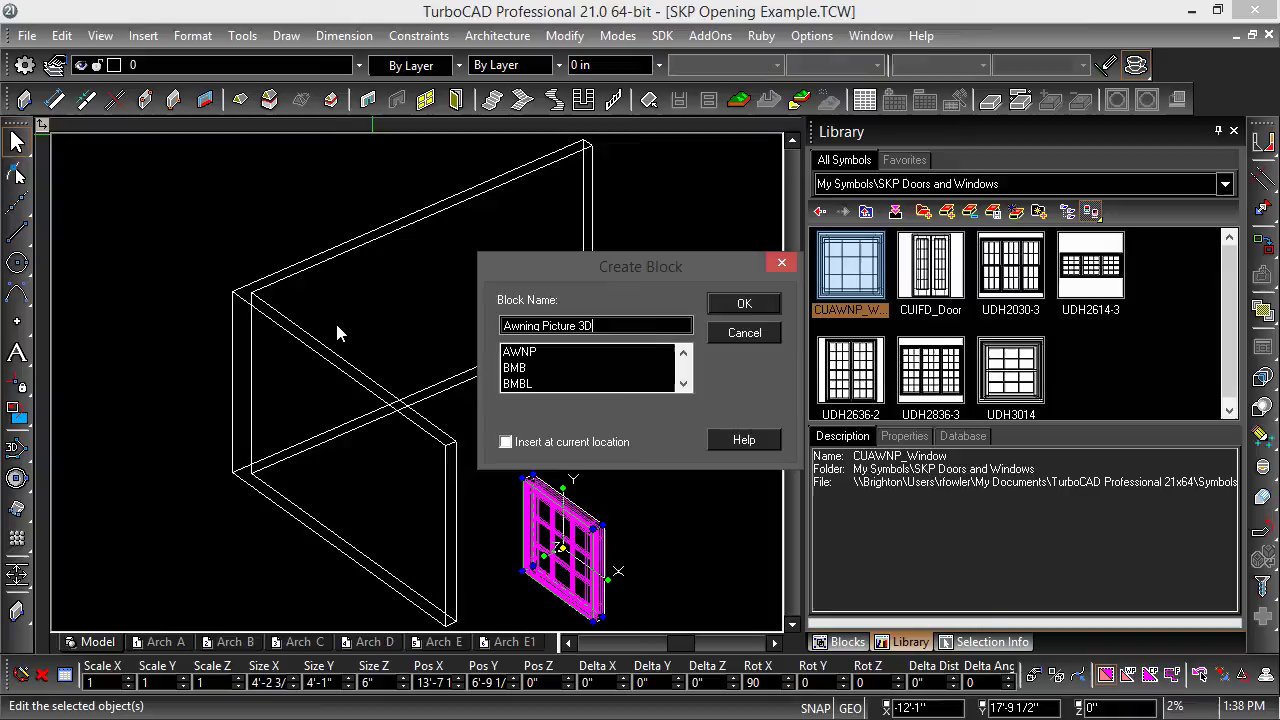
pyautogui.click(748, 306)
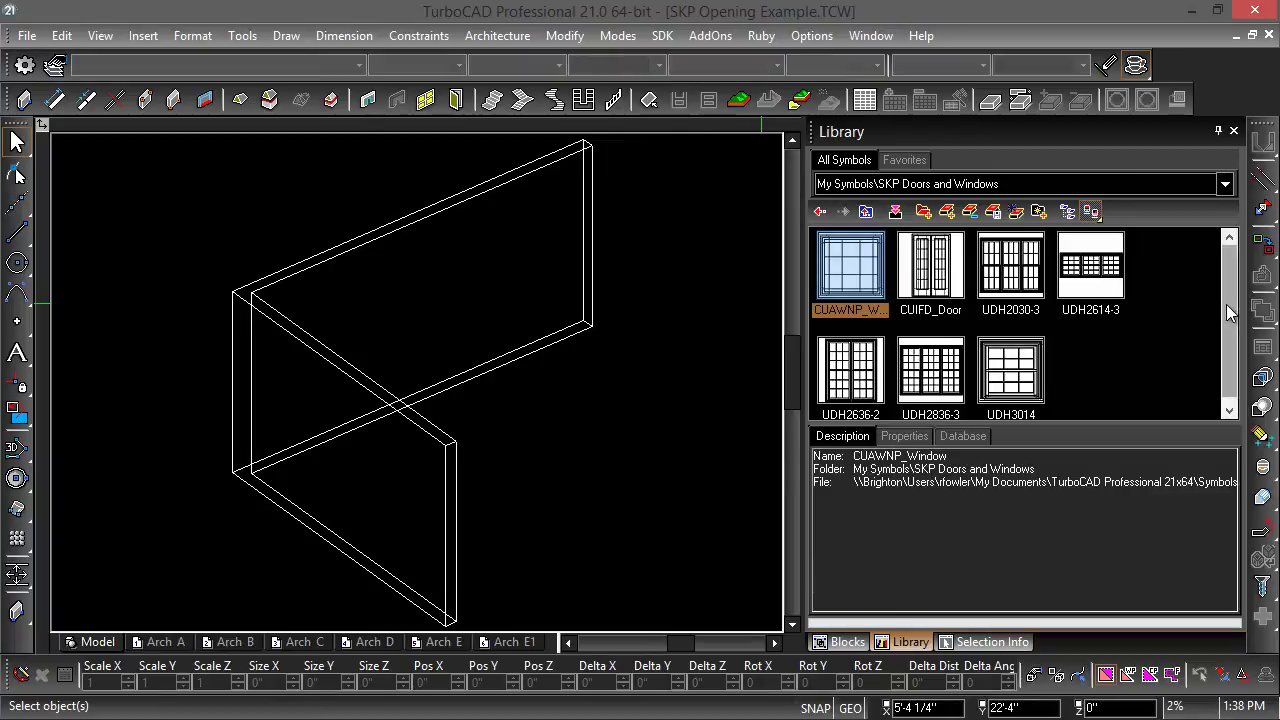
# - Insert the Awning_Picture_3D block from the drawing's block list into the model beside the walls
pyautogui.moveTo(1229, 309); pyautogui.dragTo(1229, 320)
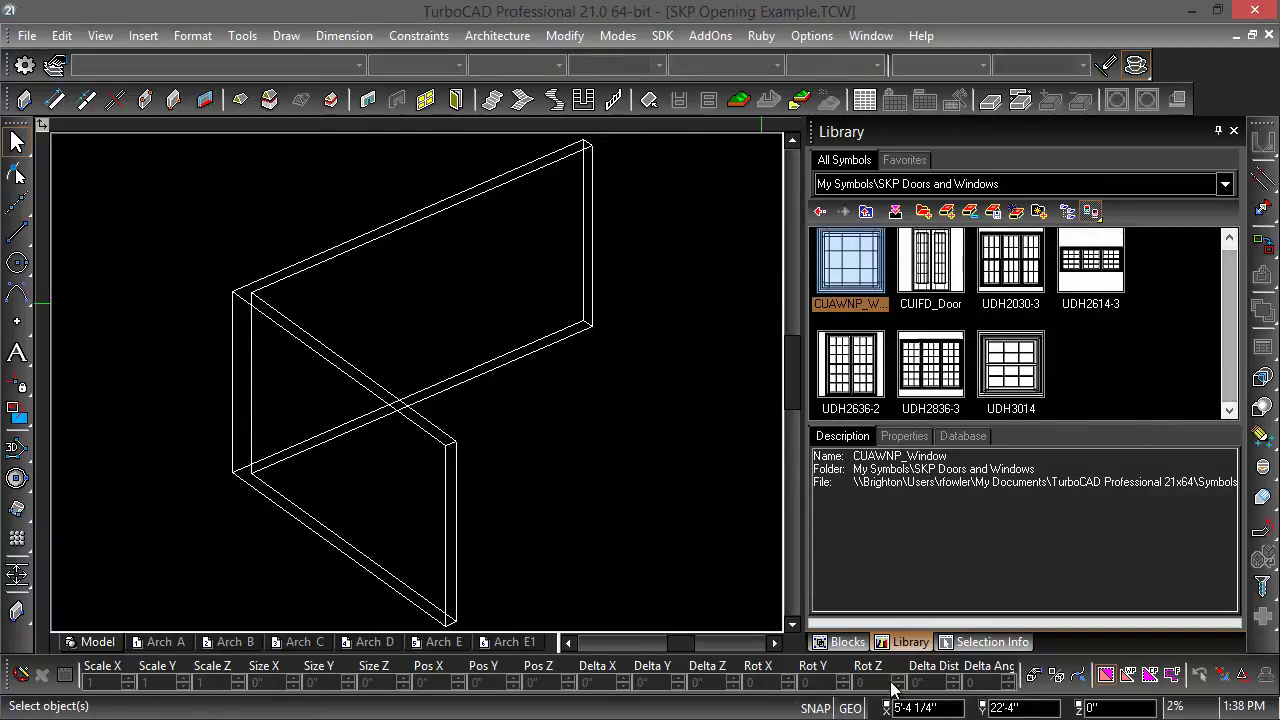
pyautogui.click(847, 642)
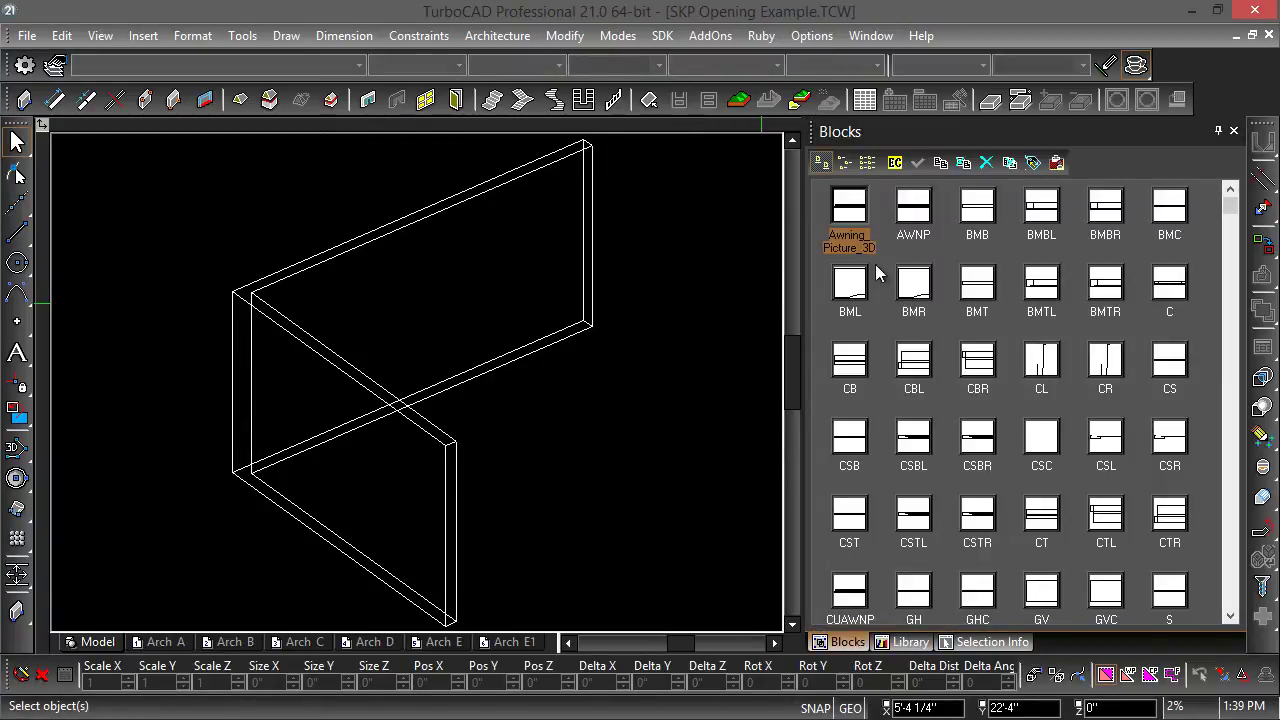
pyautogui.click(908, 225)
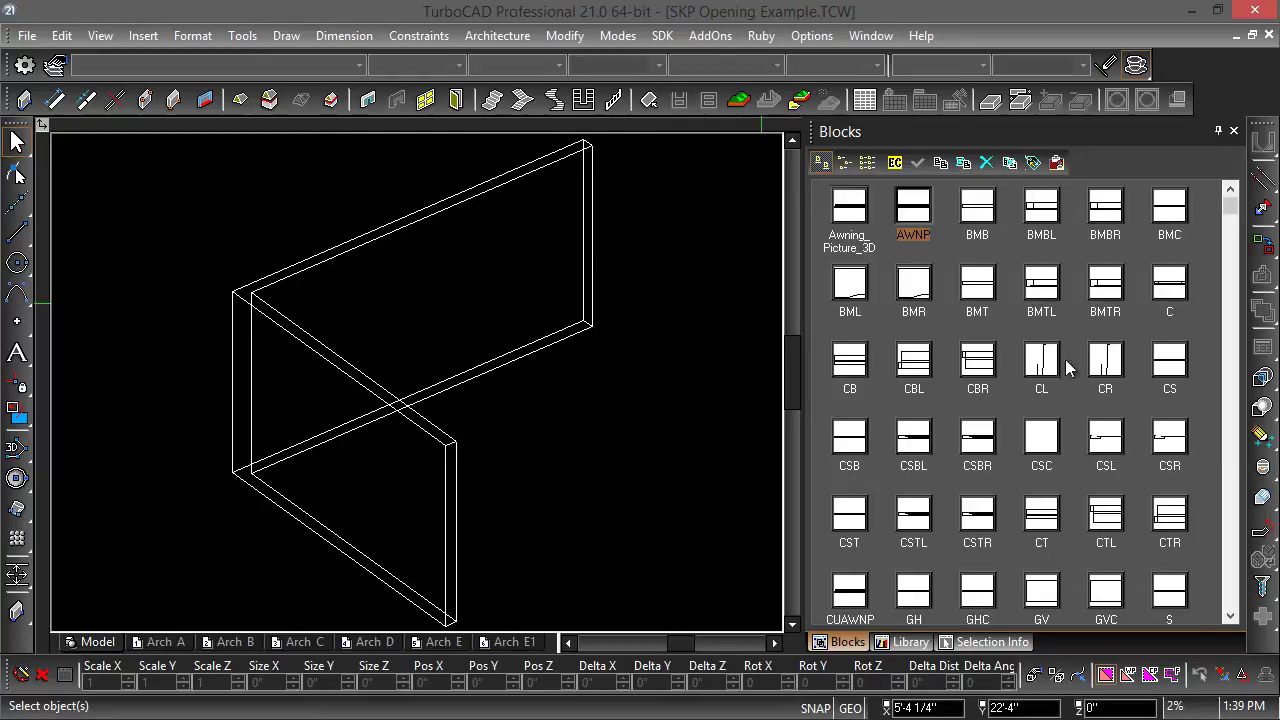
pyautogui.moveTo(846, 211)
pyautogui.mouseDown()
pyautogui.moveTo(626, 412)
pyautogui.moveTo(588, 427)
pyautogui.mouseUp()
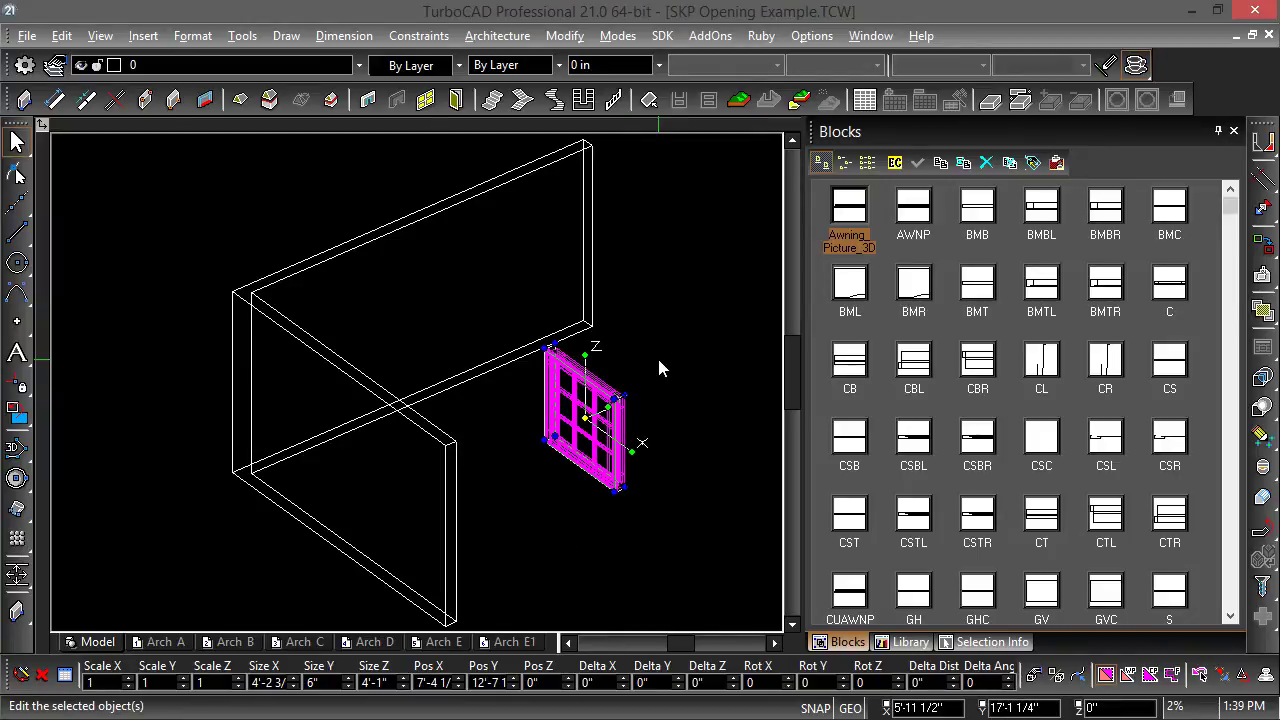
# - In the World Plan view, draw a rectangle about 4'-2" by 6" around the window block's outline
pyautogui.hotkey('ctrl', 'w')
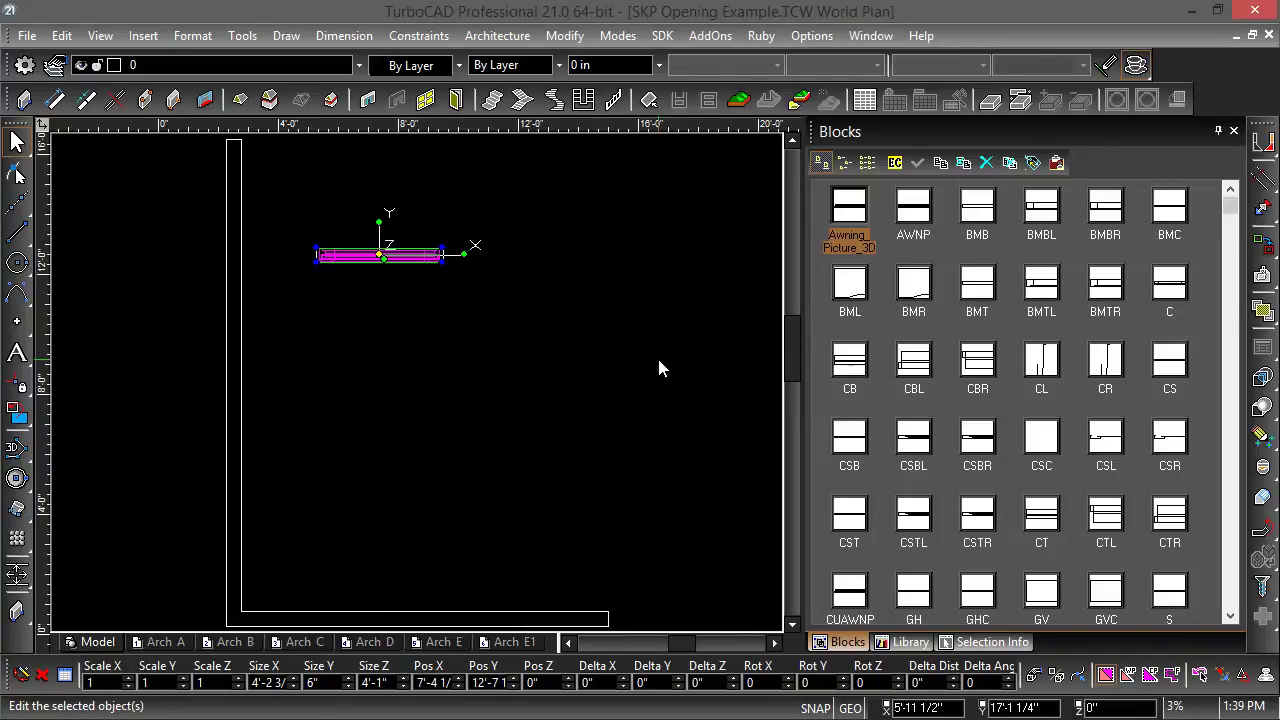
pyautogui.click(520, 363)
pyautogui.scroll(3, 370, 256)
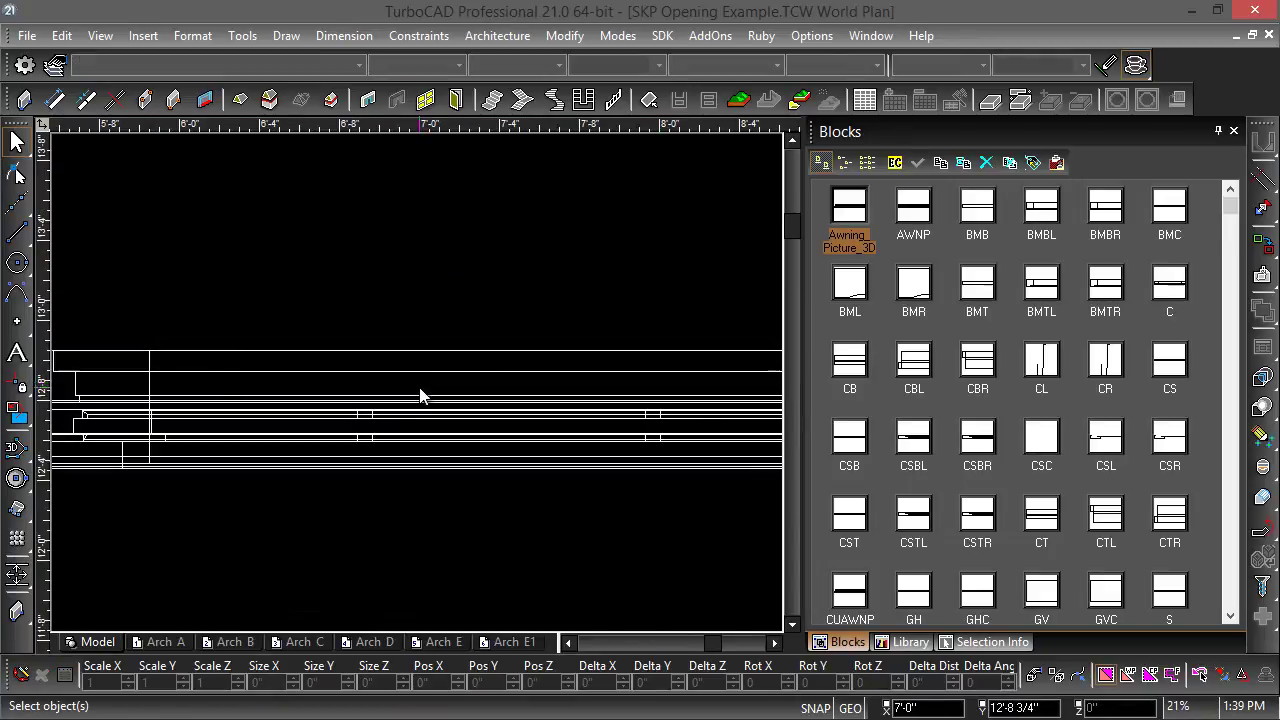
pyautogui.scroll(-2, 420, 390)
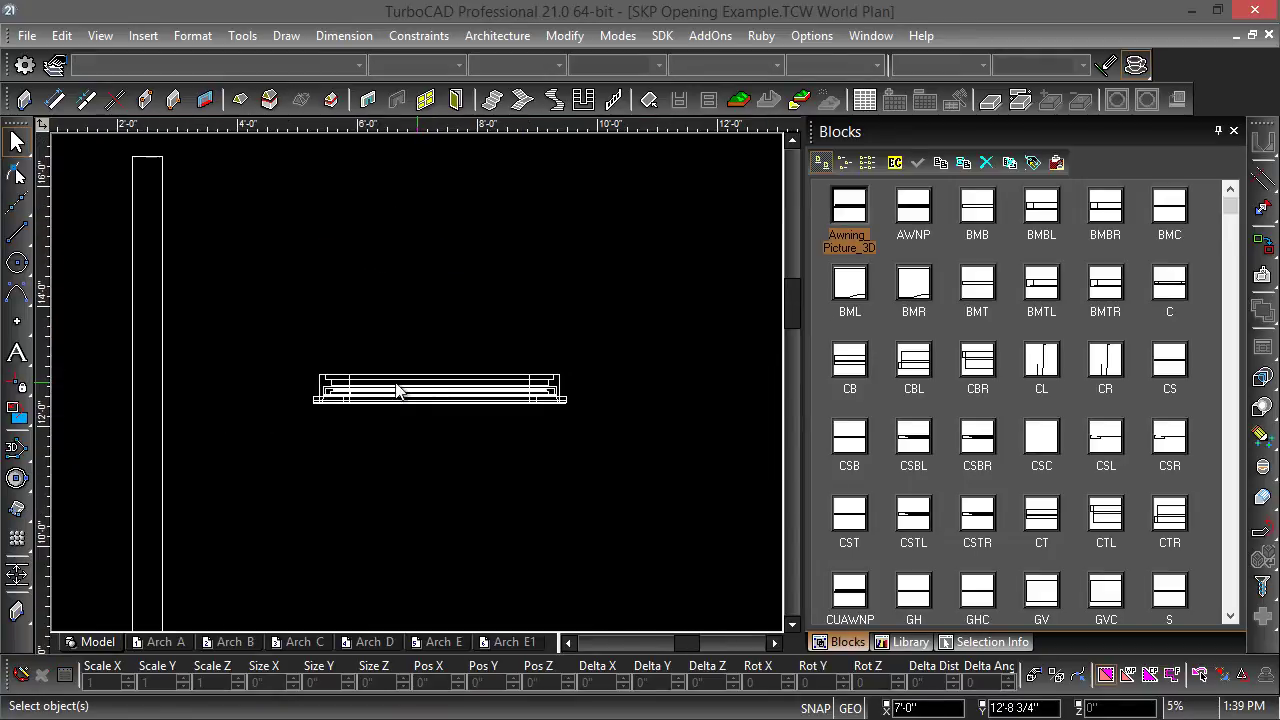
pyautogui.click(17, 232)
pyautogui.click(108, 491)
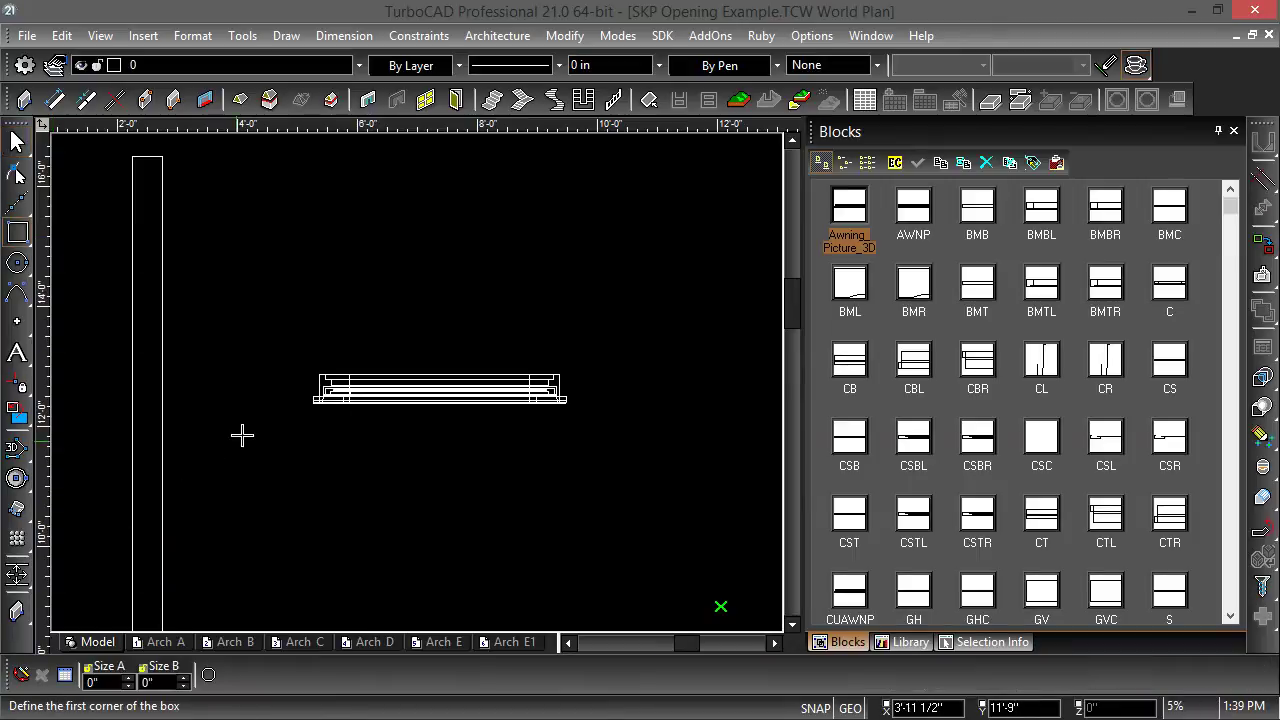
pyautogui.click(313, 403)
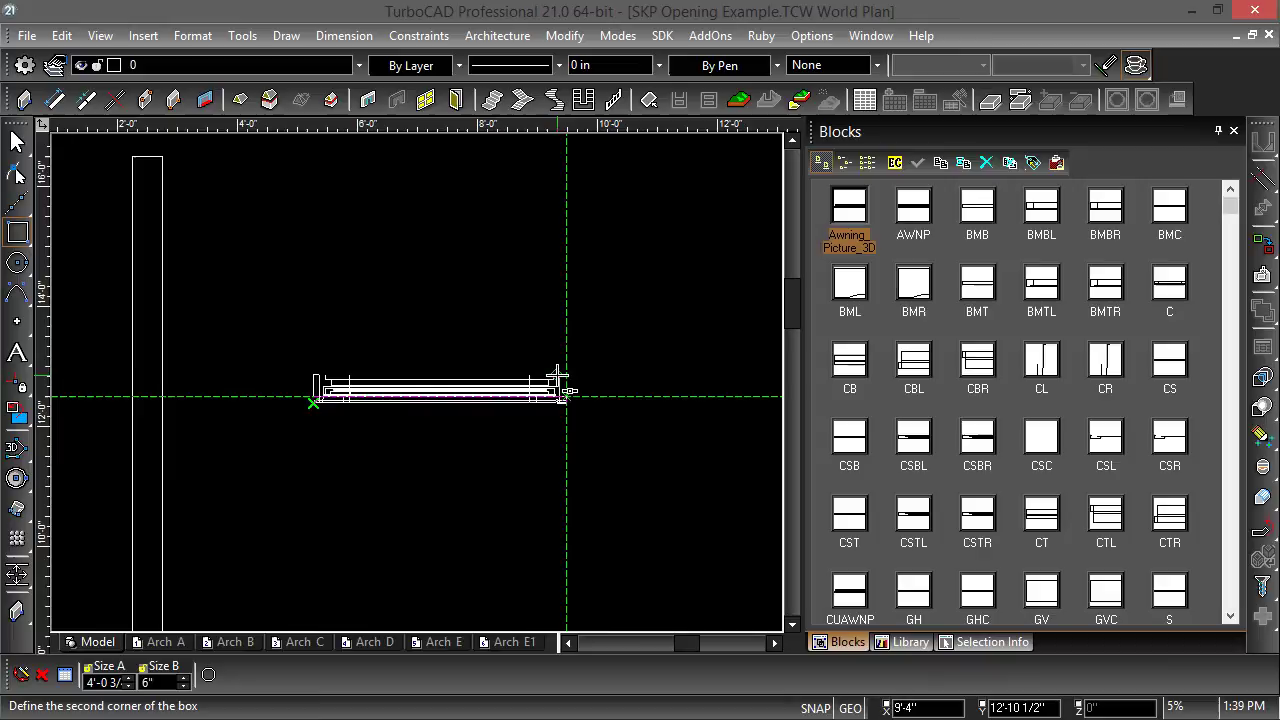
pyautogui.click(565, 374)
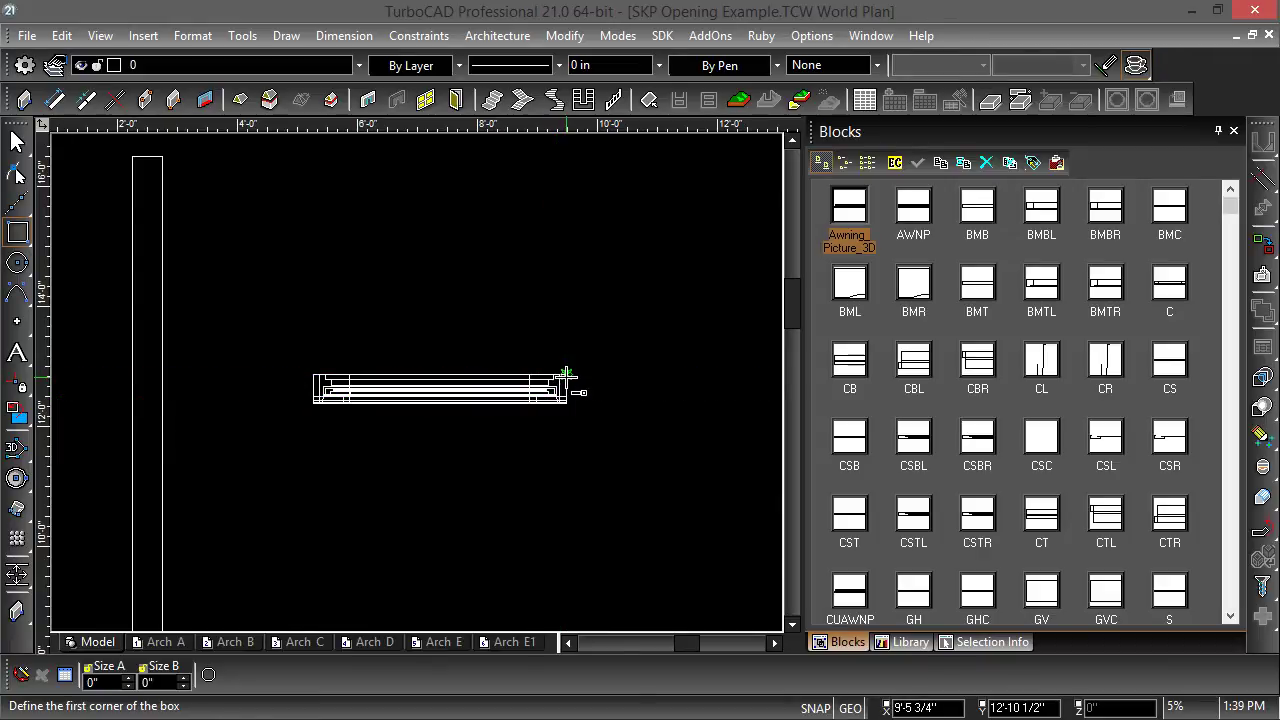
pyautogui.press('Escape')
# - Delete the placed window block from inside the rectangle, keeping the rectangle in the plan
pyautogui.click(500, 401)
pyautogui.click(527, 407)
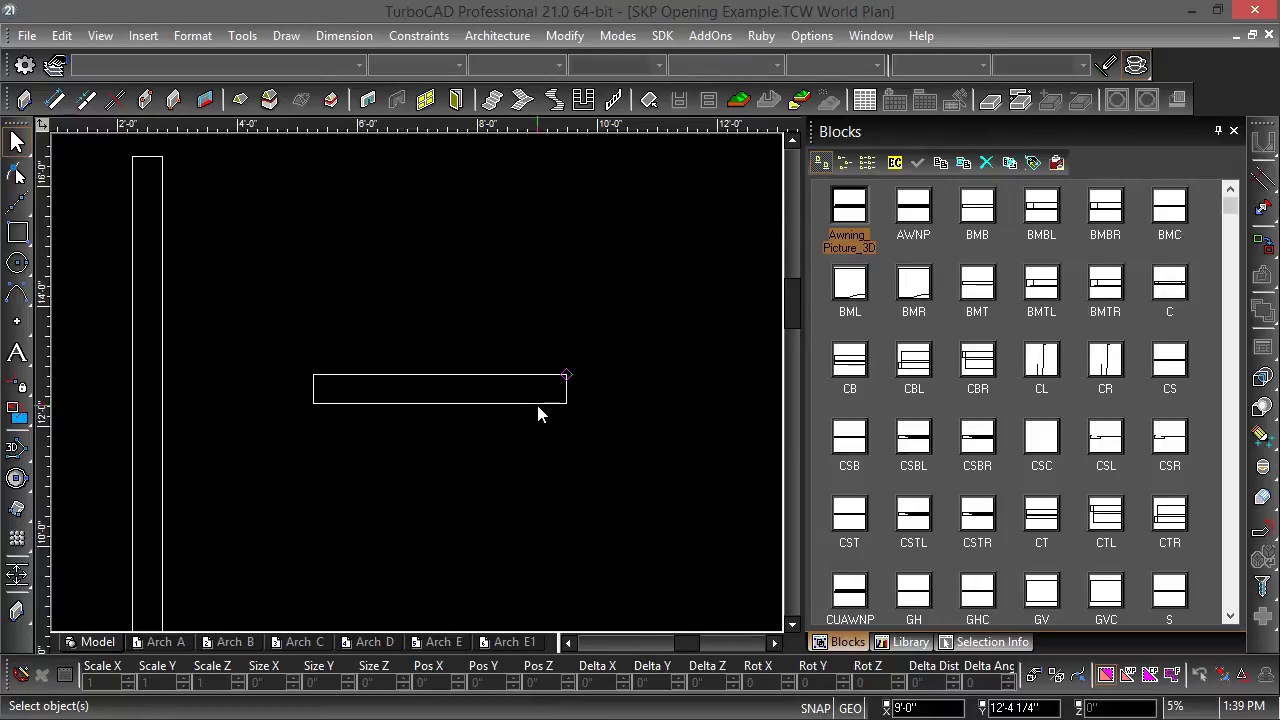
pyautogui.click(537, 401)
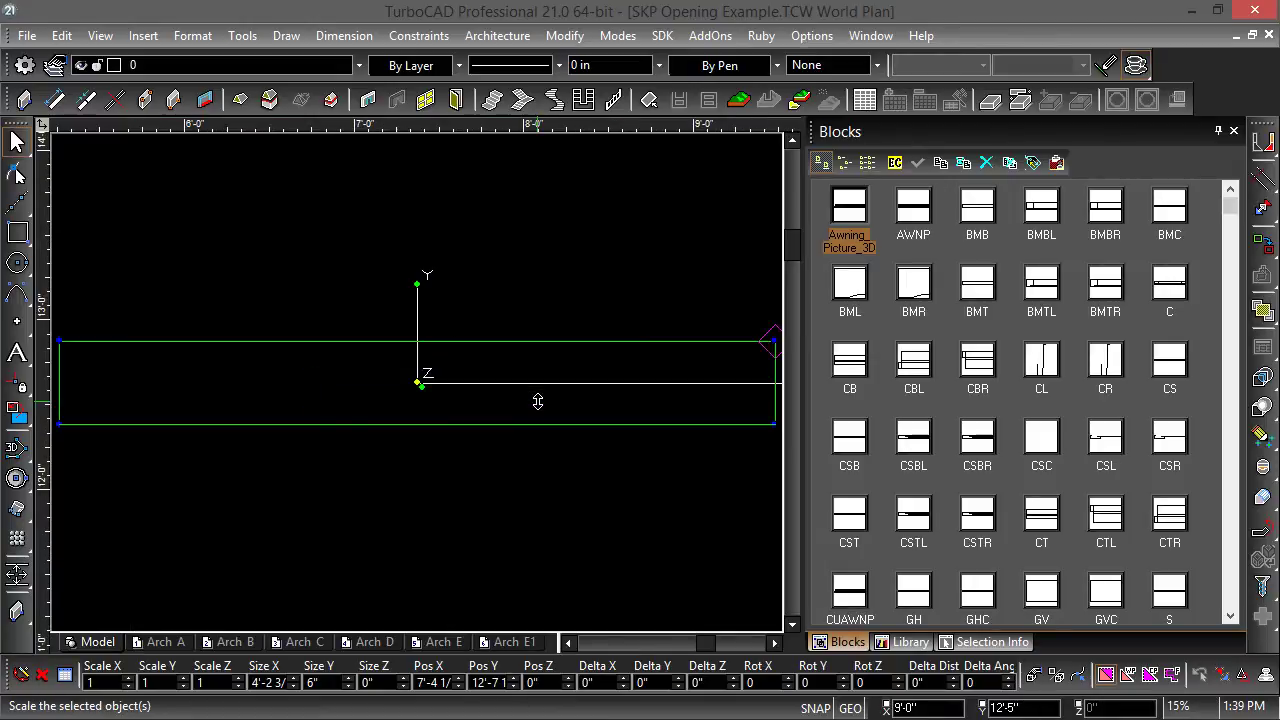
pyautogui.click(595, 222)
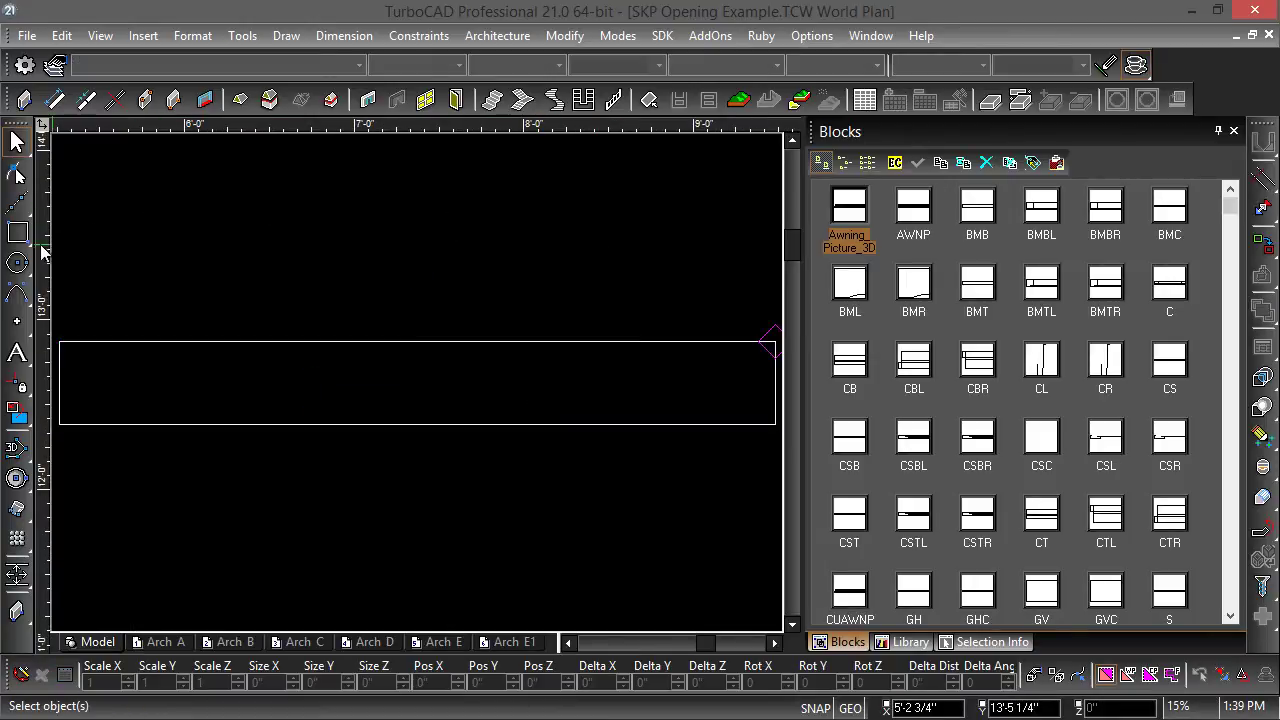
# - Draw a horizontal line through the rectangle's middle and a vertical line along each of its short ends
pyautogui.moveTo(17, 232); pyautogui.dragTo(44, 246)
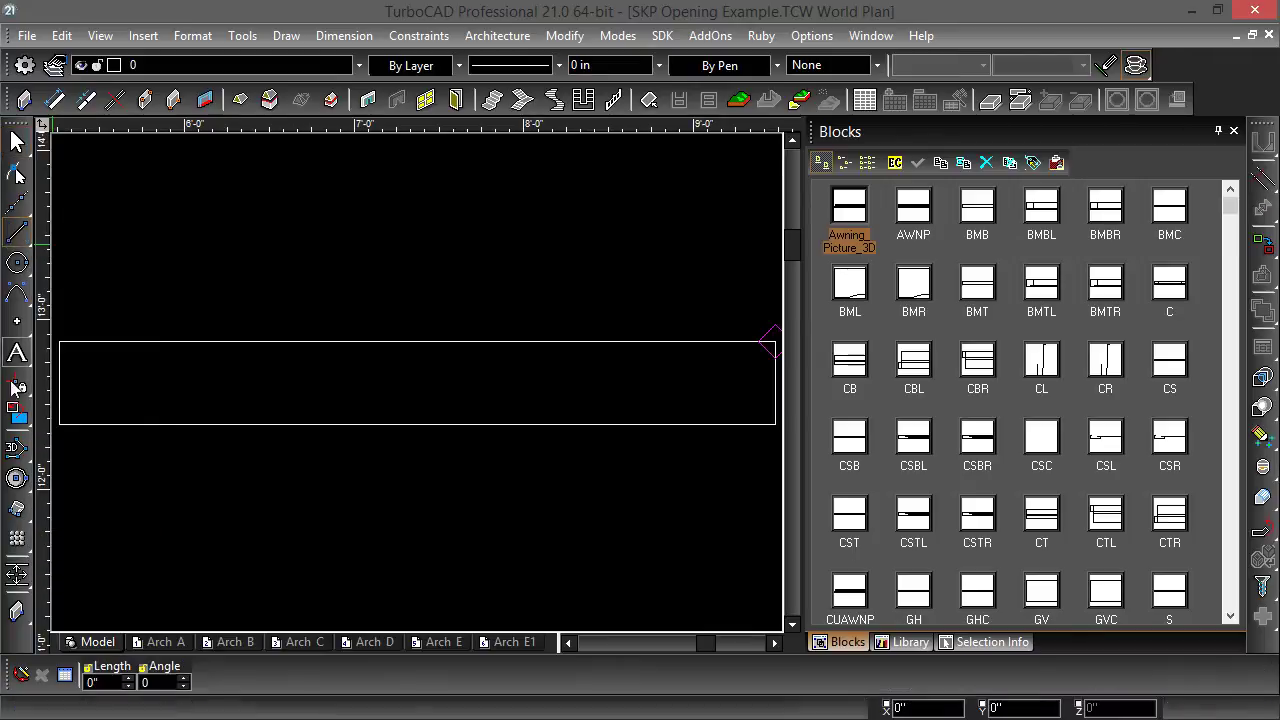
pyautogui.click(63, 381)
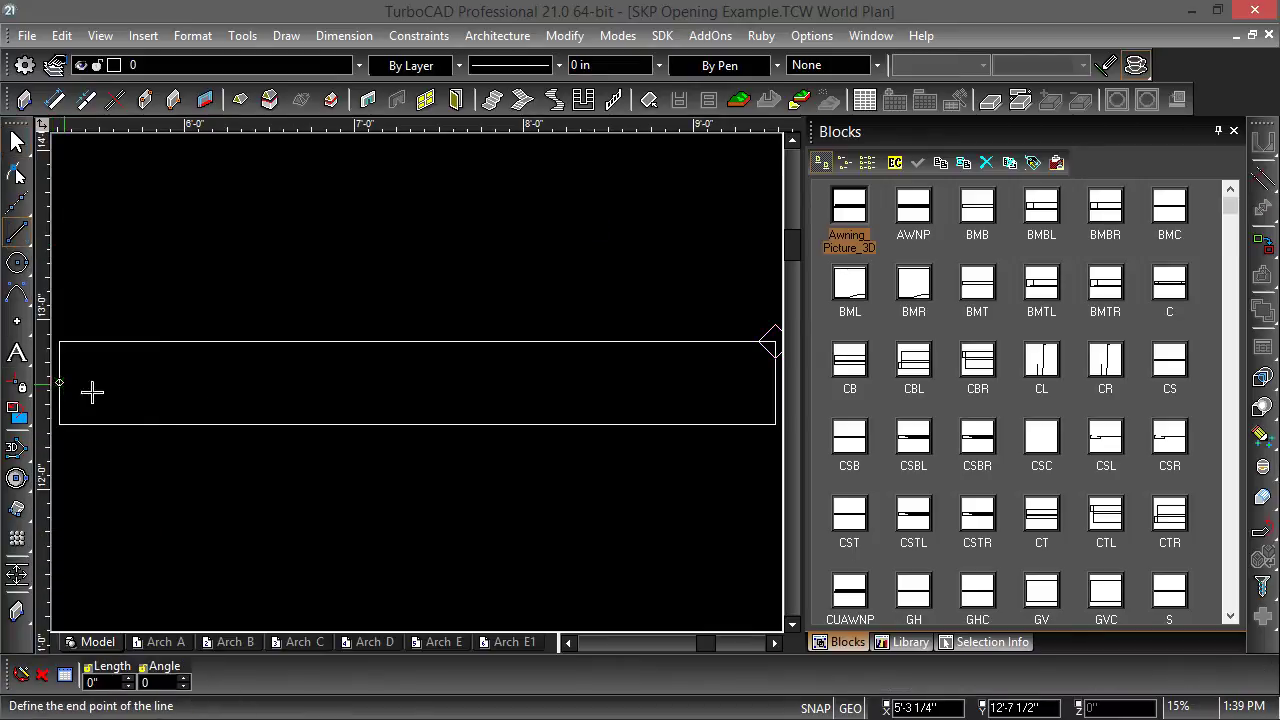
pyautogui.click(776, 384)
pyautogui.click(70, 341)
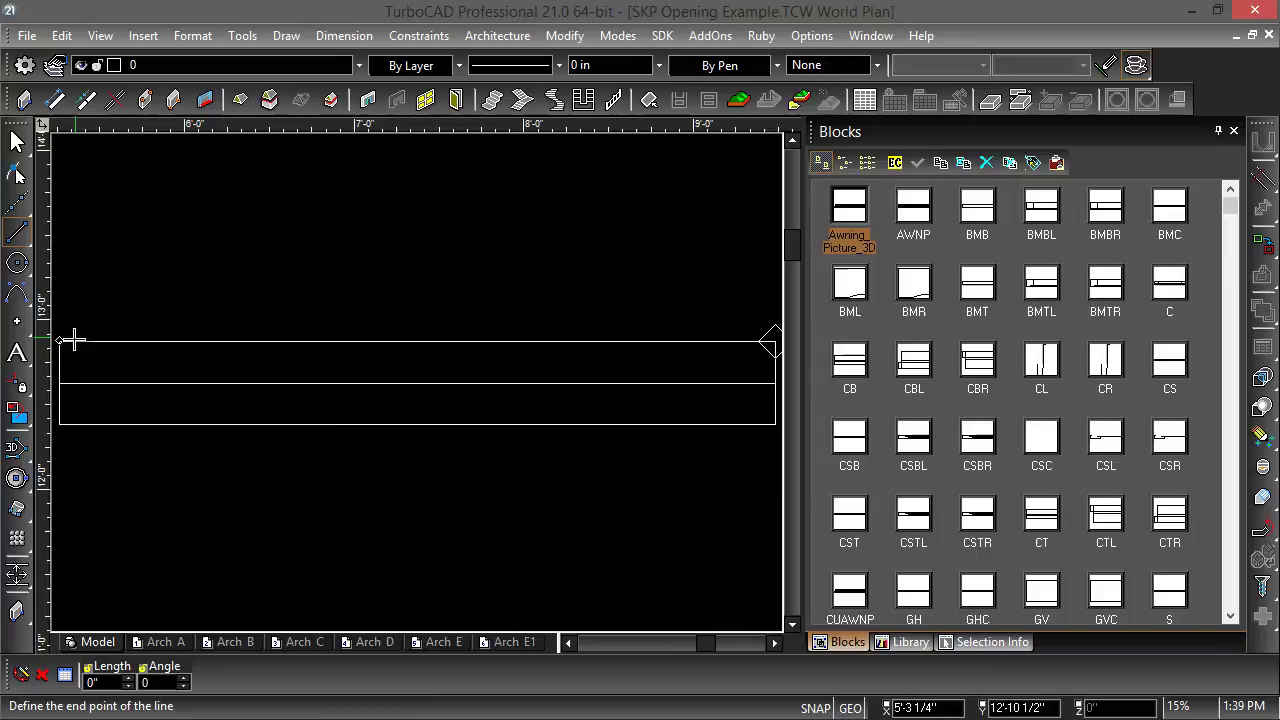
pyautogui.click(61, 422)
pyautogui.click(772, 342)
pyautogui.click(777, 423)
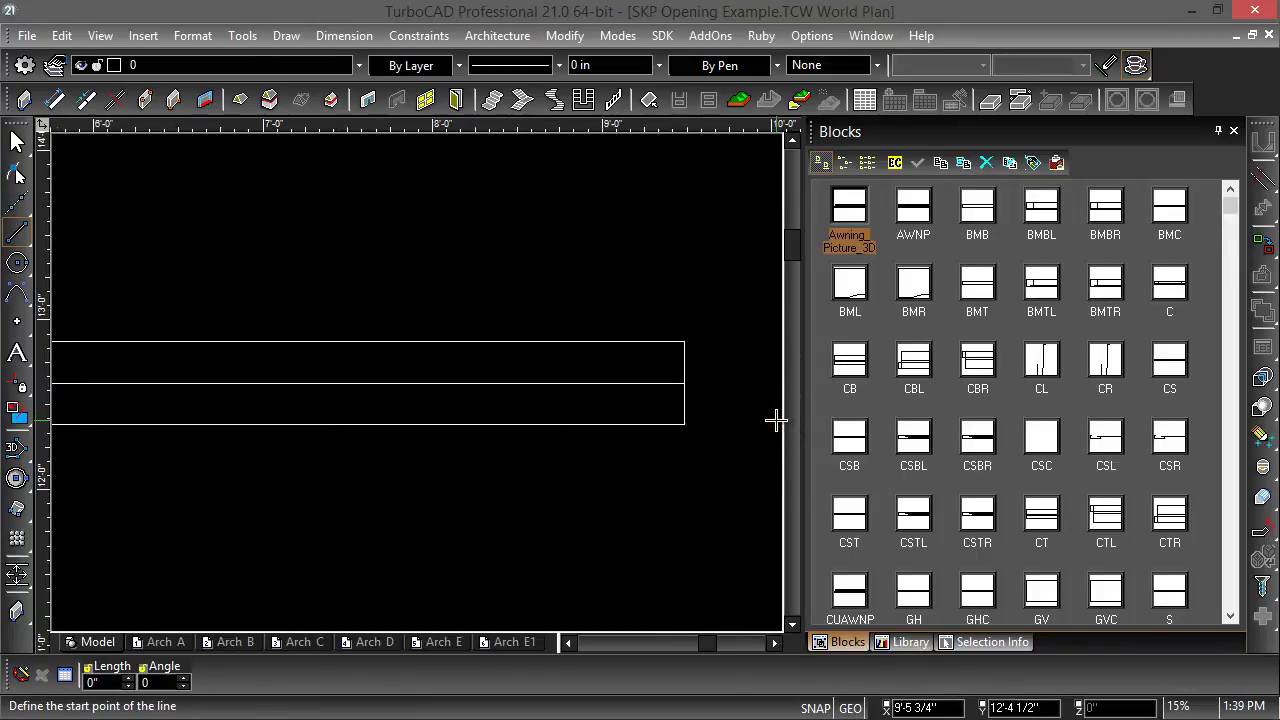
# - Delete the outer rectangle, keeping the centre line and the two end lines
pyautogui.middleClick(511, 391)
pyautogui.middleClick(511, 391)
pyautogui.press('space')
pyautogui.scroll(6, 349, 249)
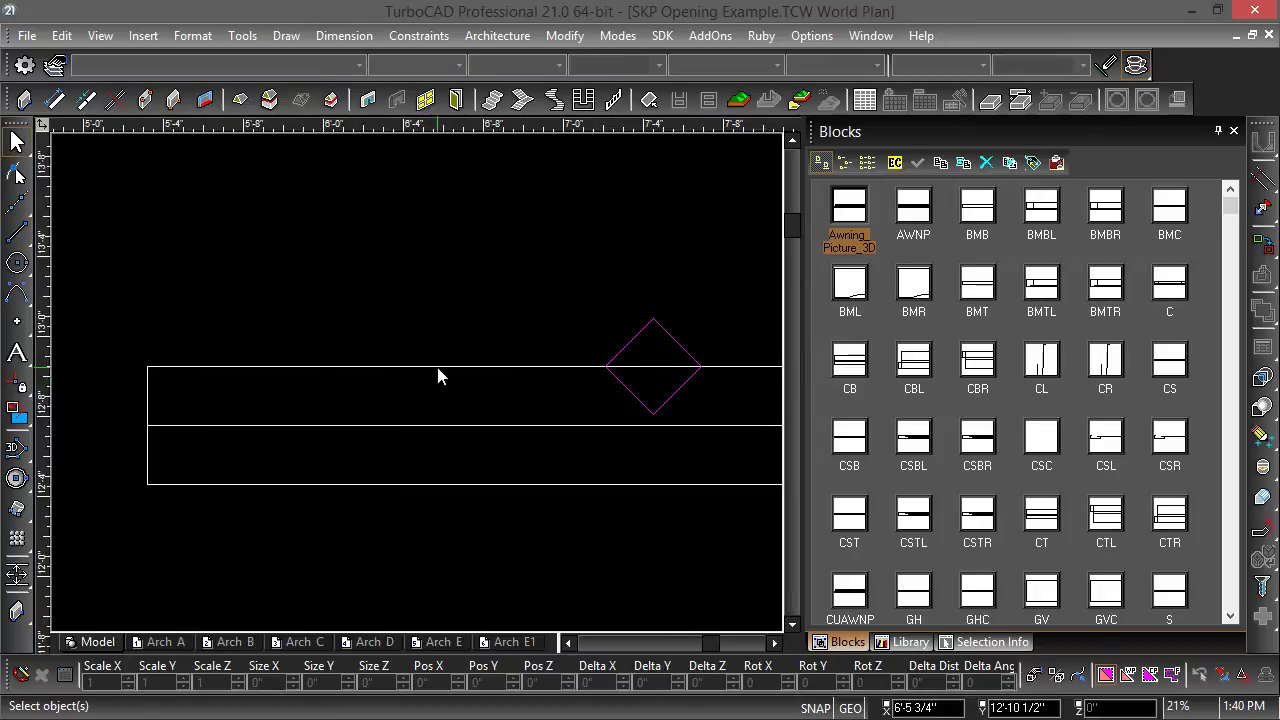
pyautogui.click(437, 366)
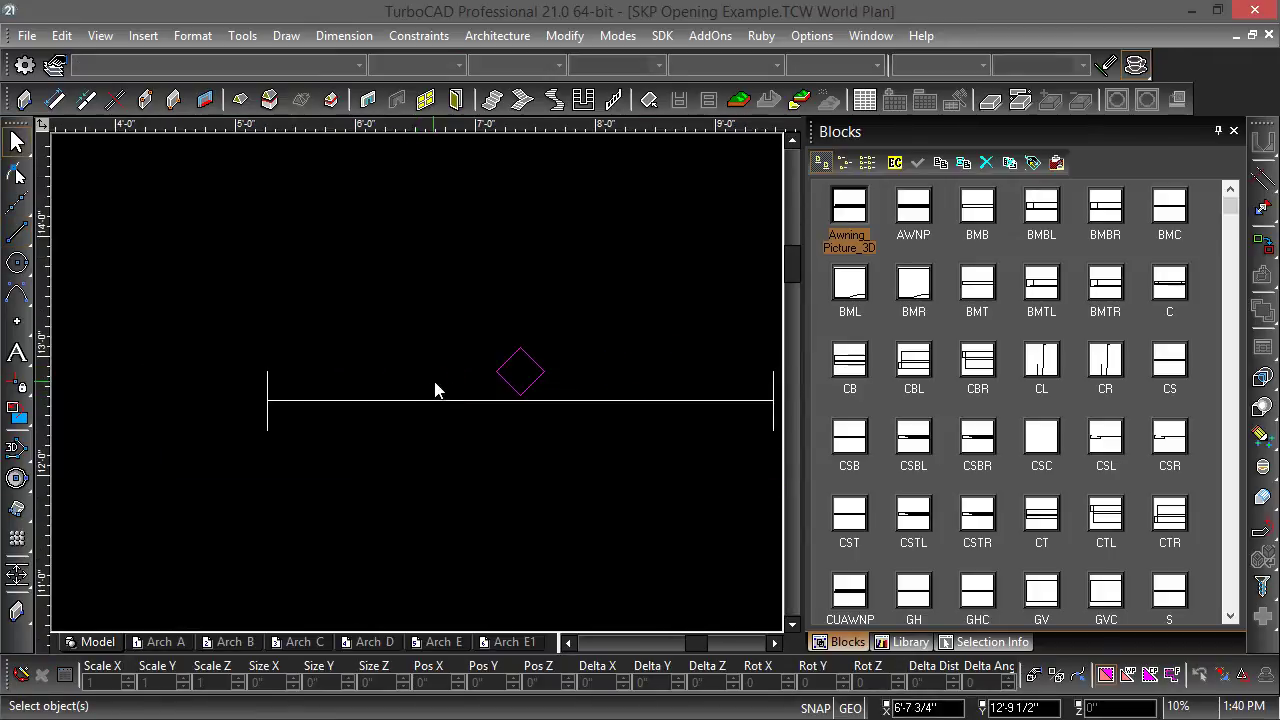
# - Create a block named Awning Picture Plan from the centre line and both end lines
pyautogui.scroll(-3, 437, 389)
pyautogui.scroll(3, 500, 397)
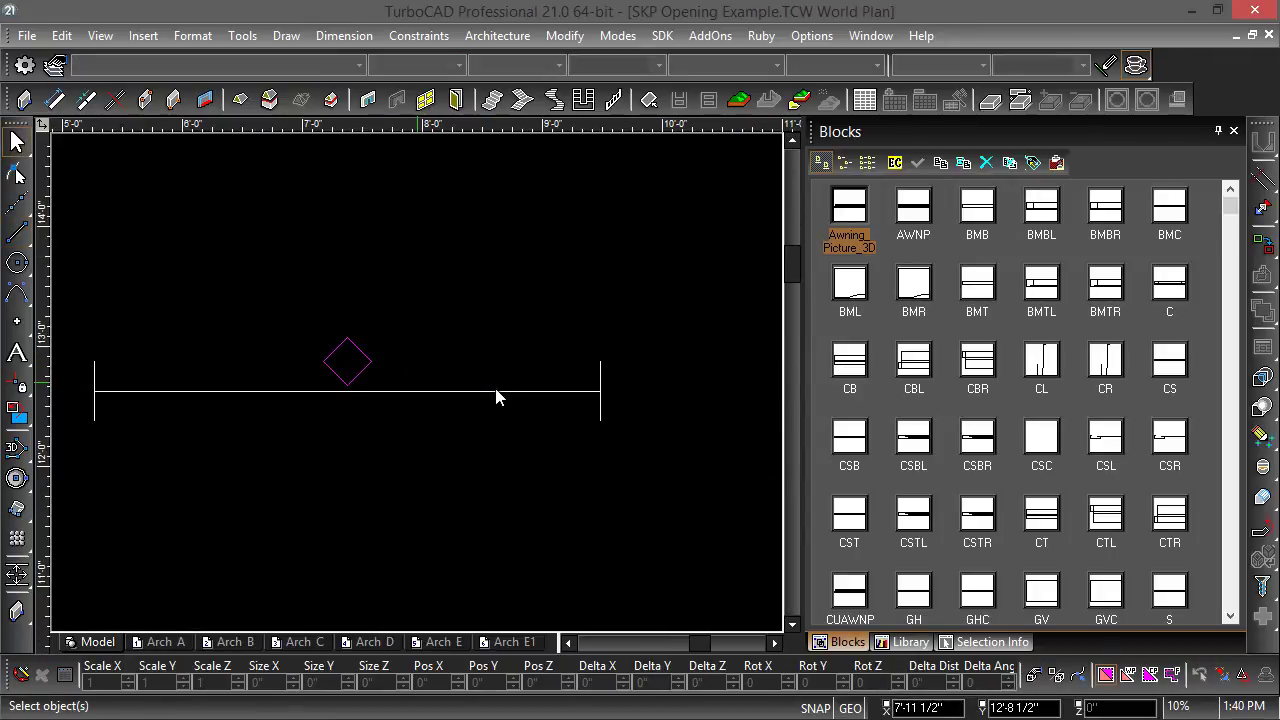
pyautogui.click(300, 391)
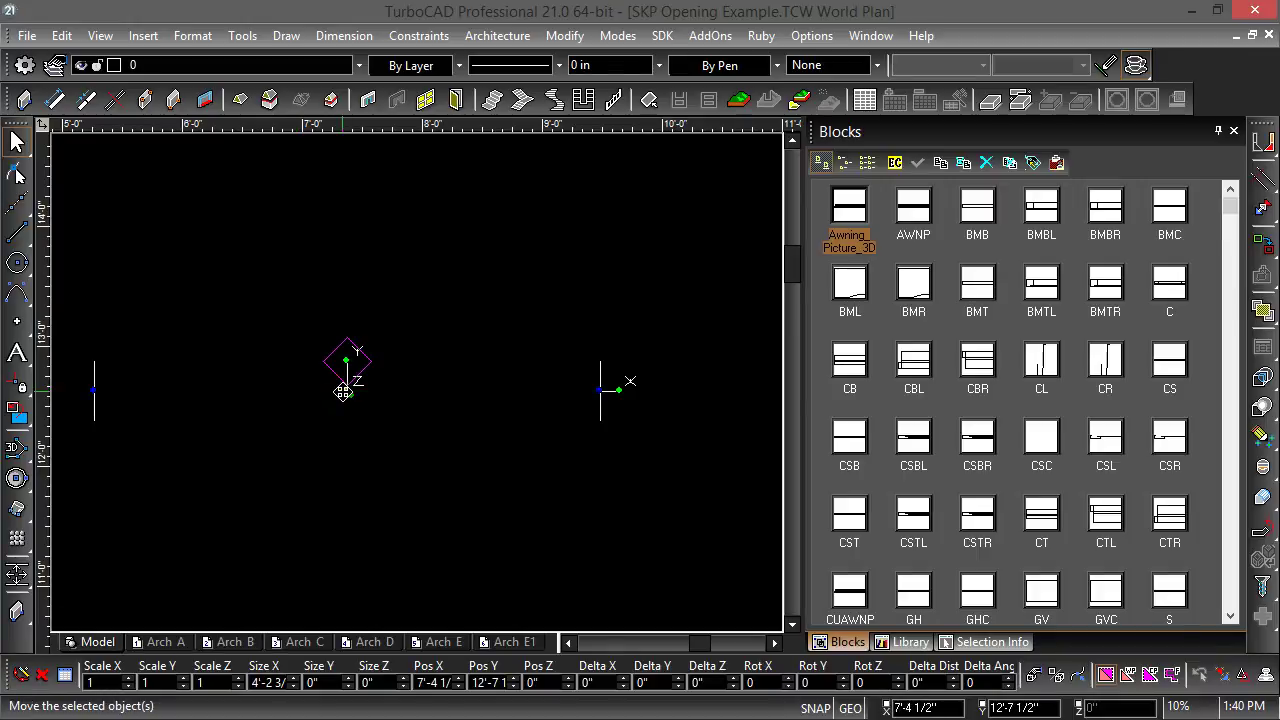
pyautogui.moveTo(76, 302); pyautogui.dragTo(654, 512)
pyautogui.moveTo(350, 387); pyautogui.dragTo(893, 245)
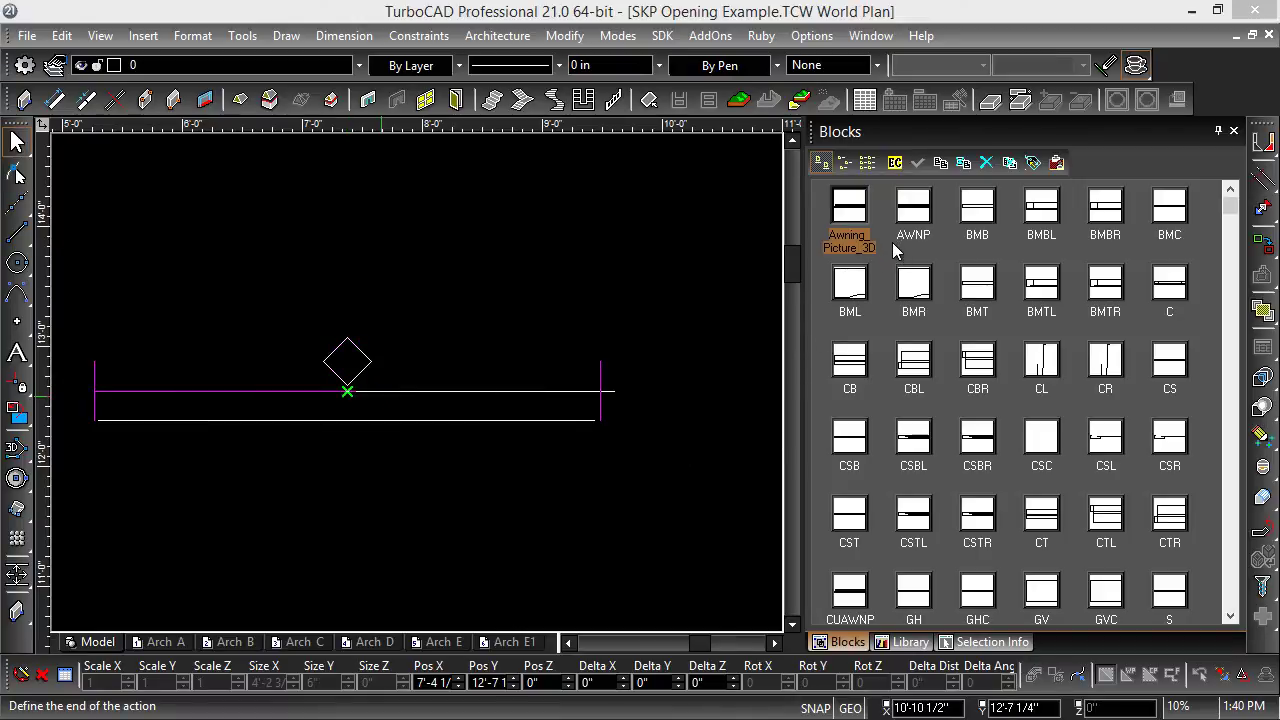
pyautogui.doubleClick(631, 325)
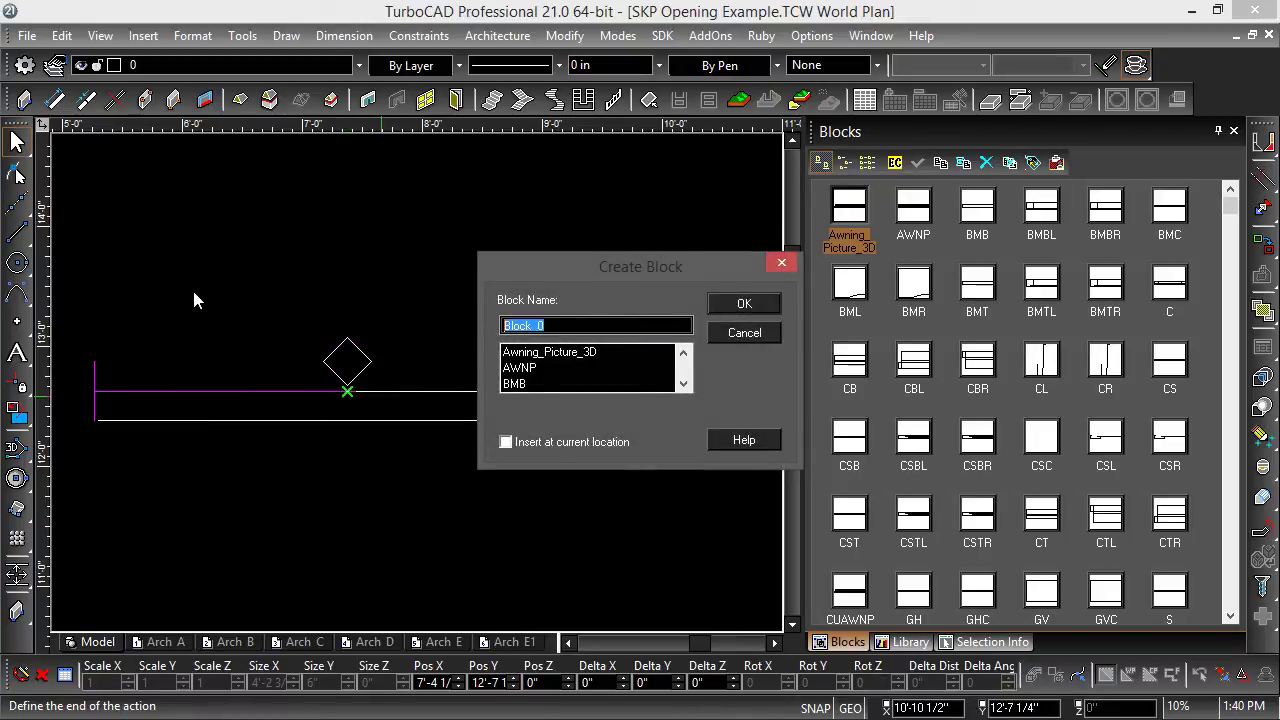
pyautogui.write('Awning Picture Plan')
pyautogui.click(745, 304)
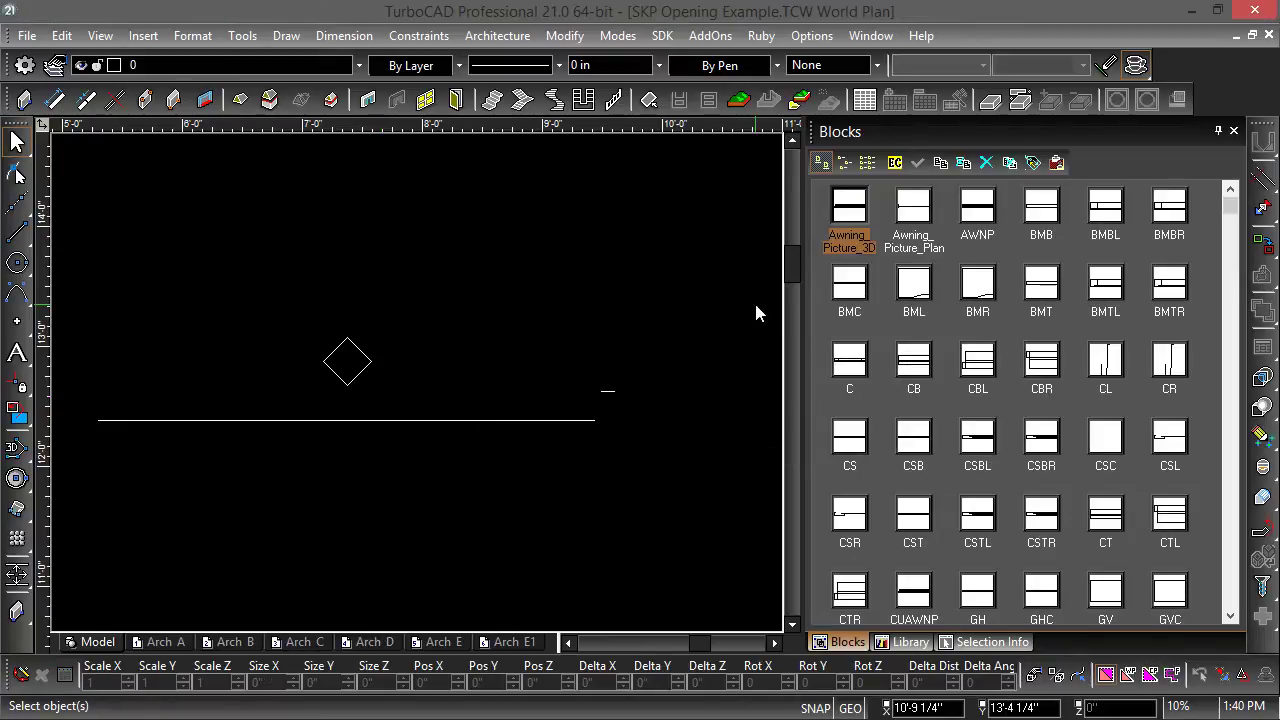
# - In the isometric view, set the Opening tool's 2D representation to Awning_Picture_Plan and its 3D representation to Awning_Picture_3D
pyautogui.scroll(-2, 571, 291)
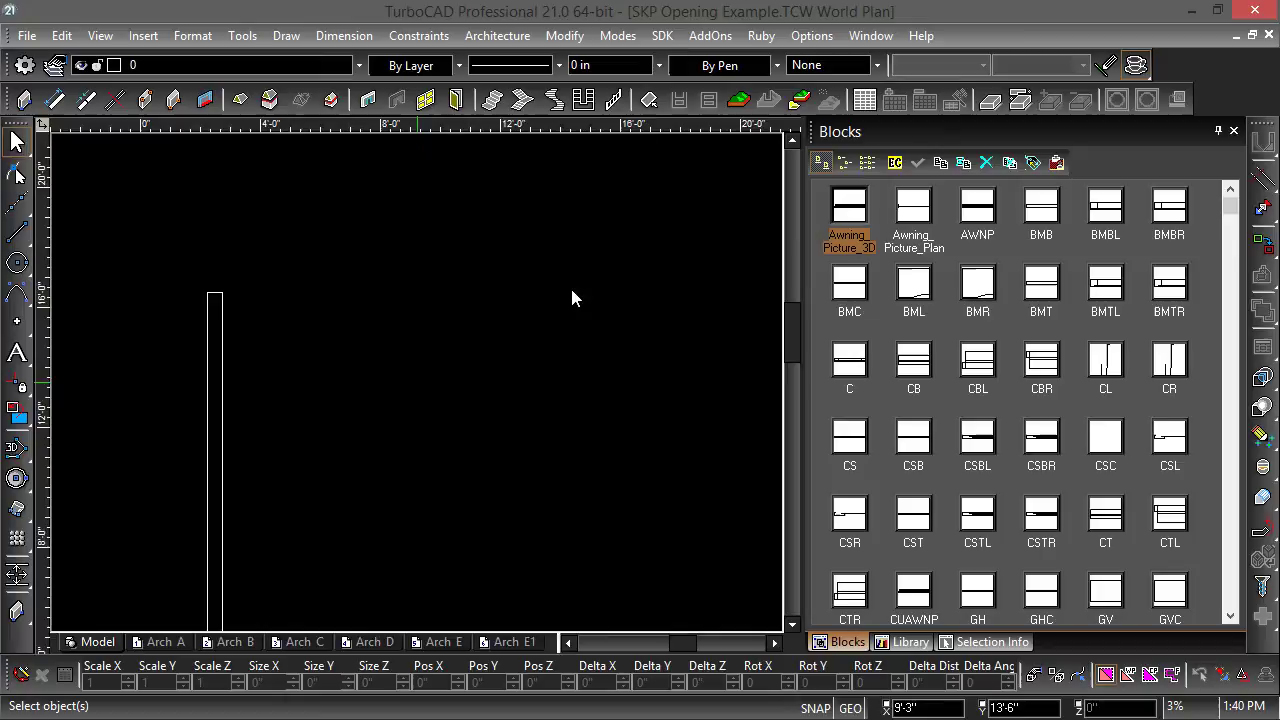
pyautogui.hotkey('ctrl', 'Home')
pyautogui.press('i')
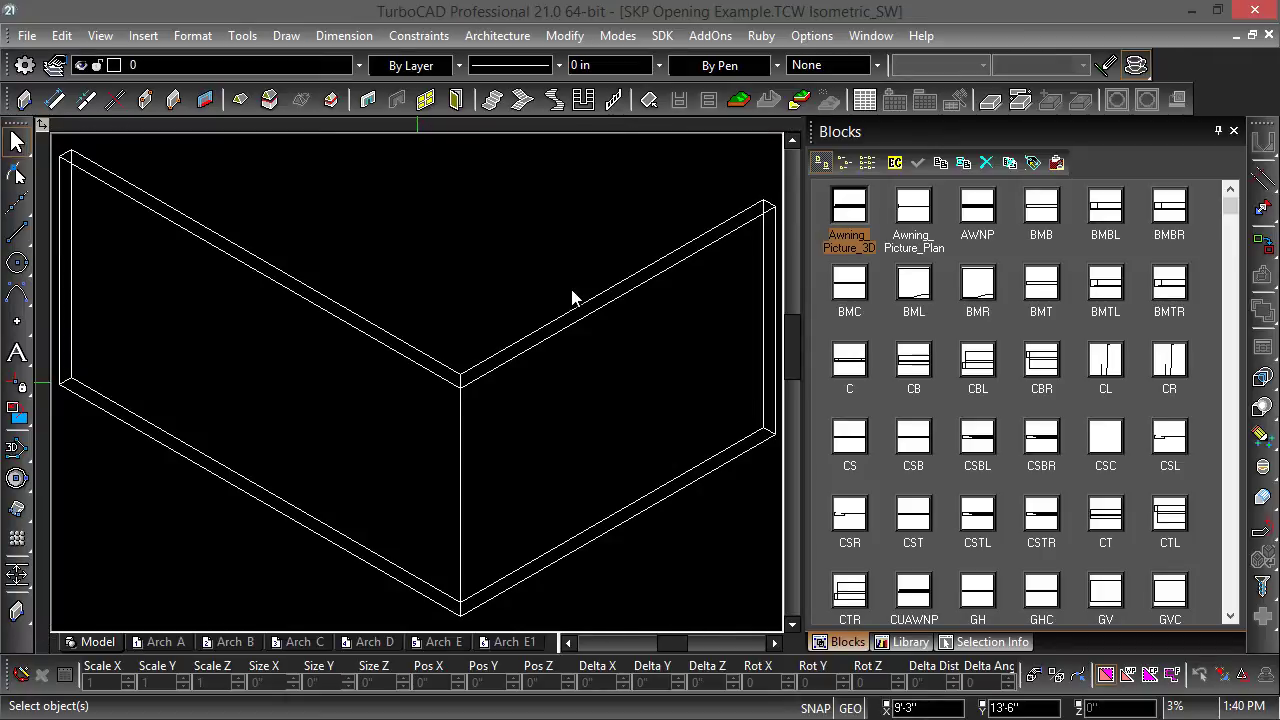
pyautogui.doubleClick(376, 110)
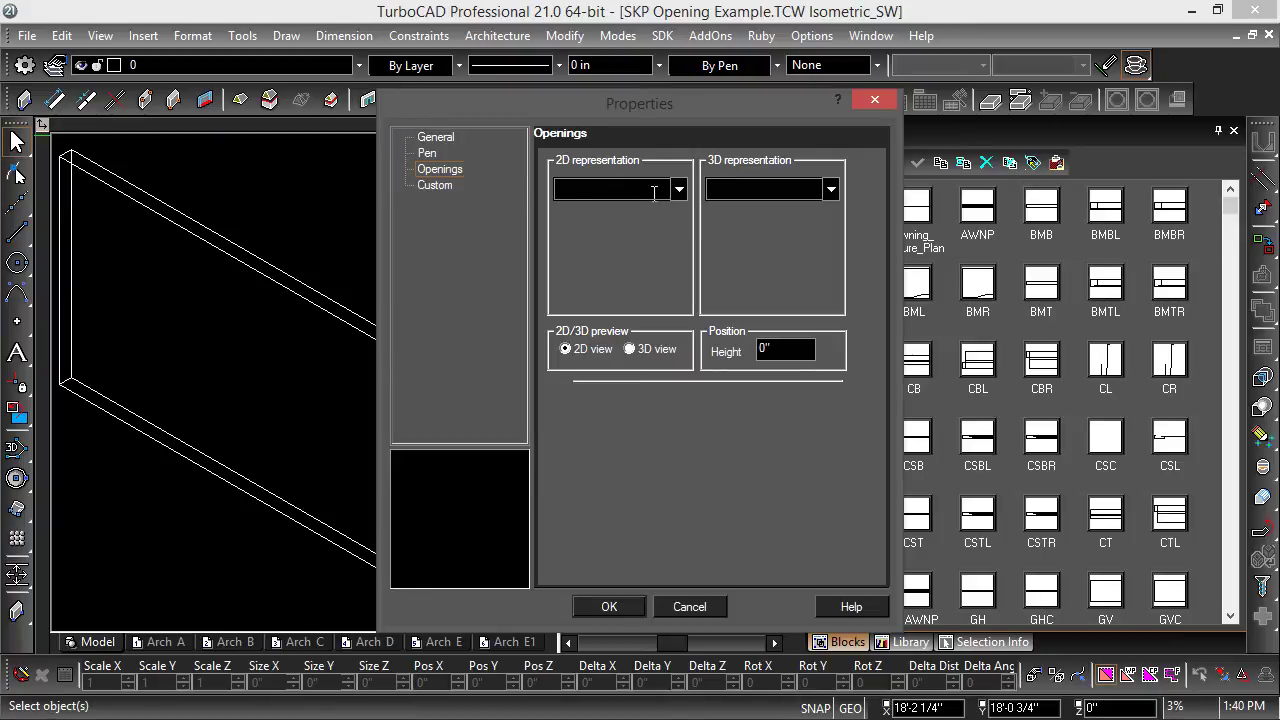
pyautogui.click(679, 189)
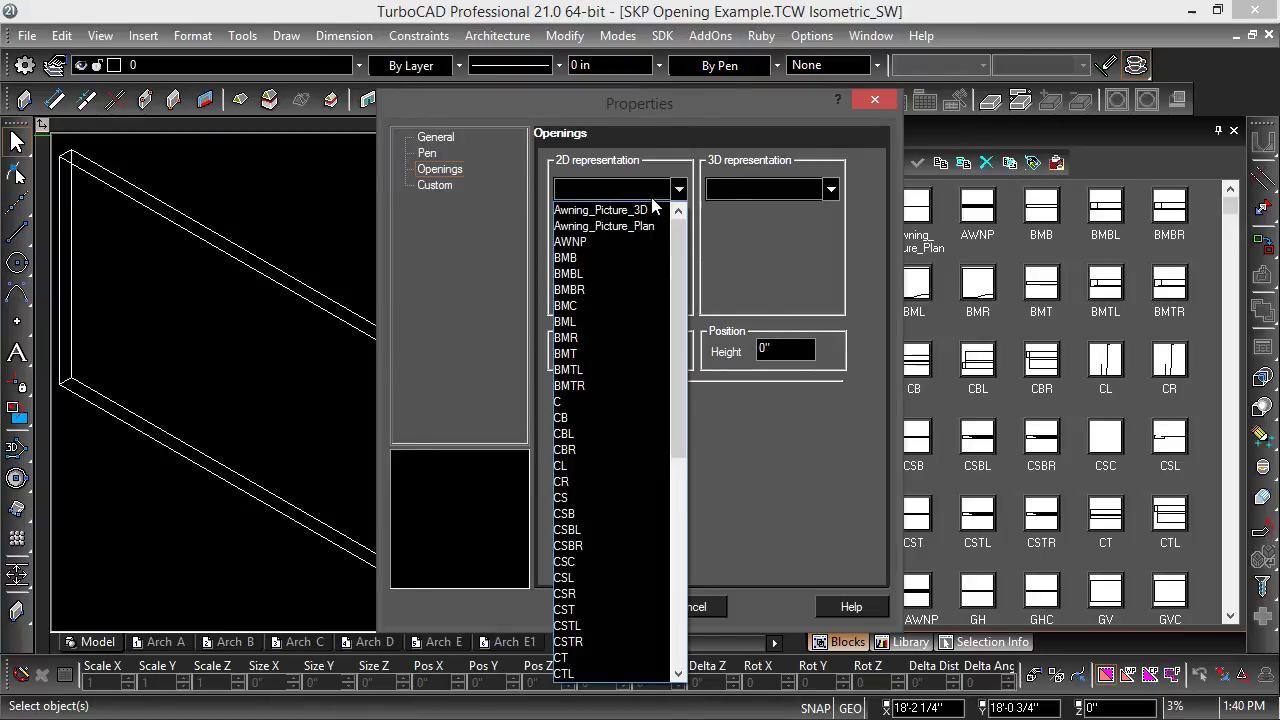
pyautogui.click(639, 225)
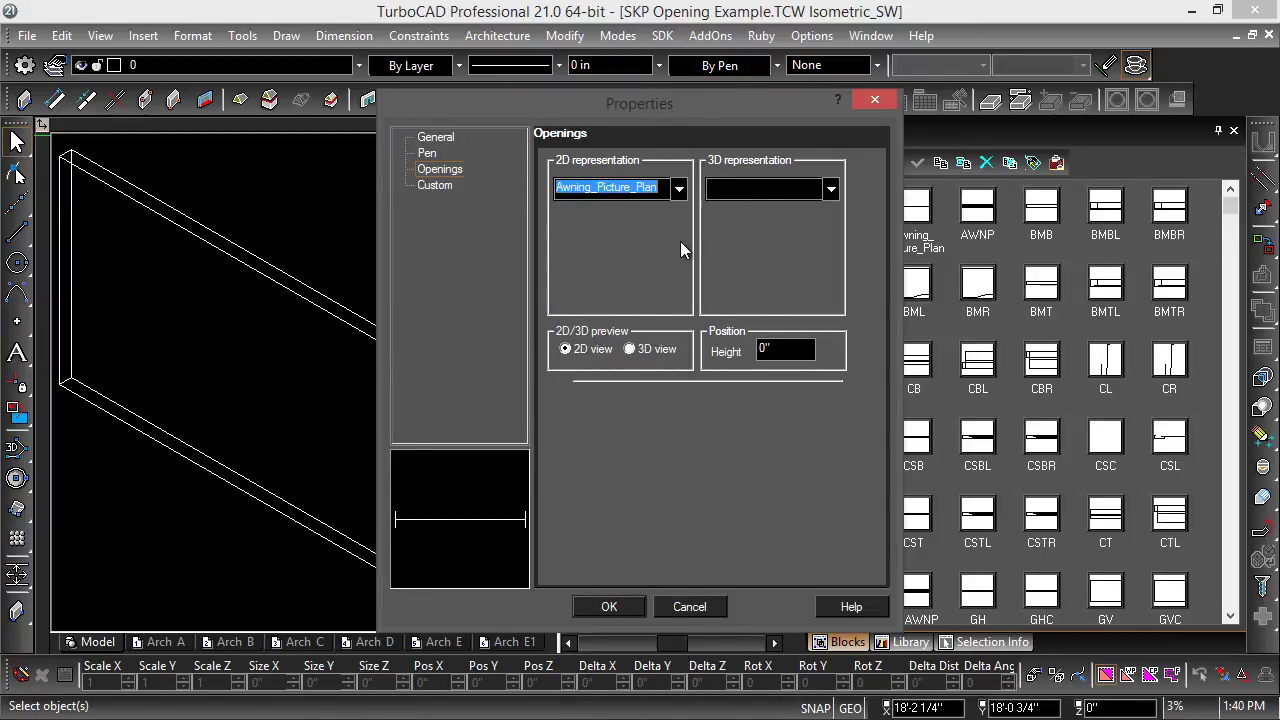
pyautogui.click(830, 189)
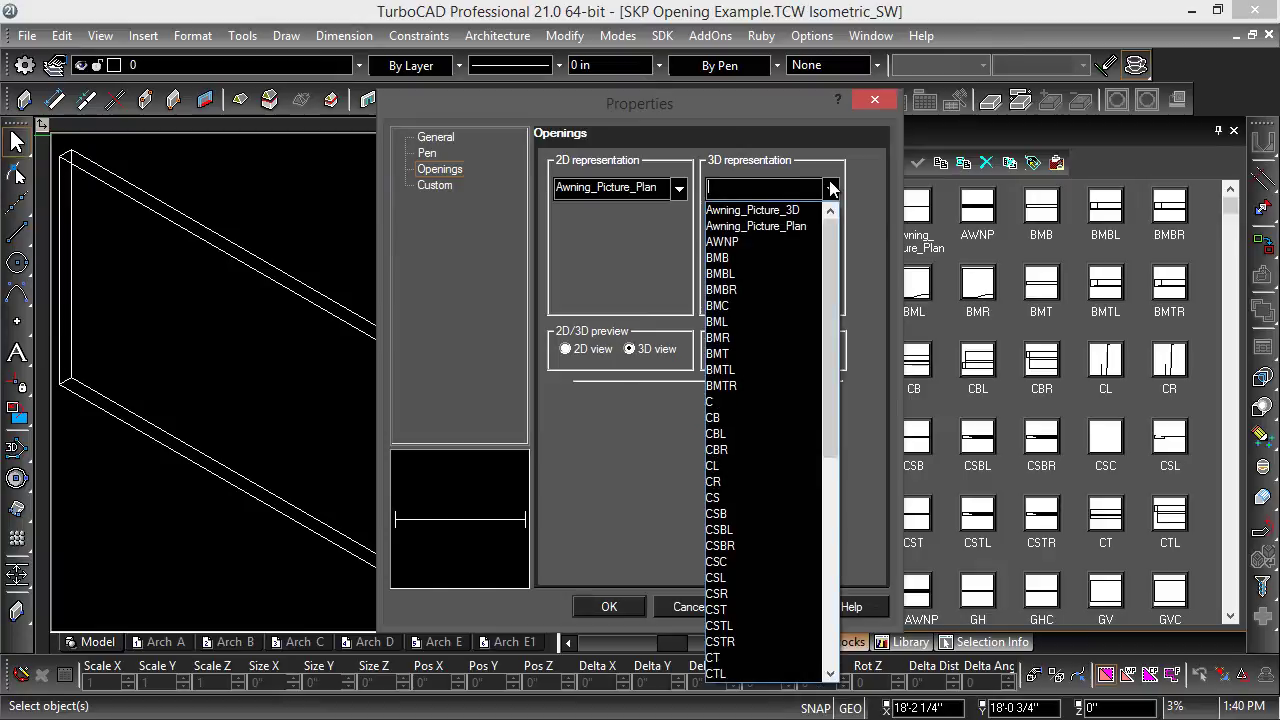
pyautogui.click(788, 209)
# - Set the opening's position height to 3" and apply the Opening tool's properties
pyautogui.press('Tab')
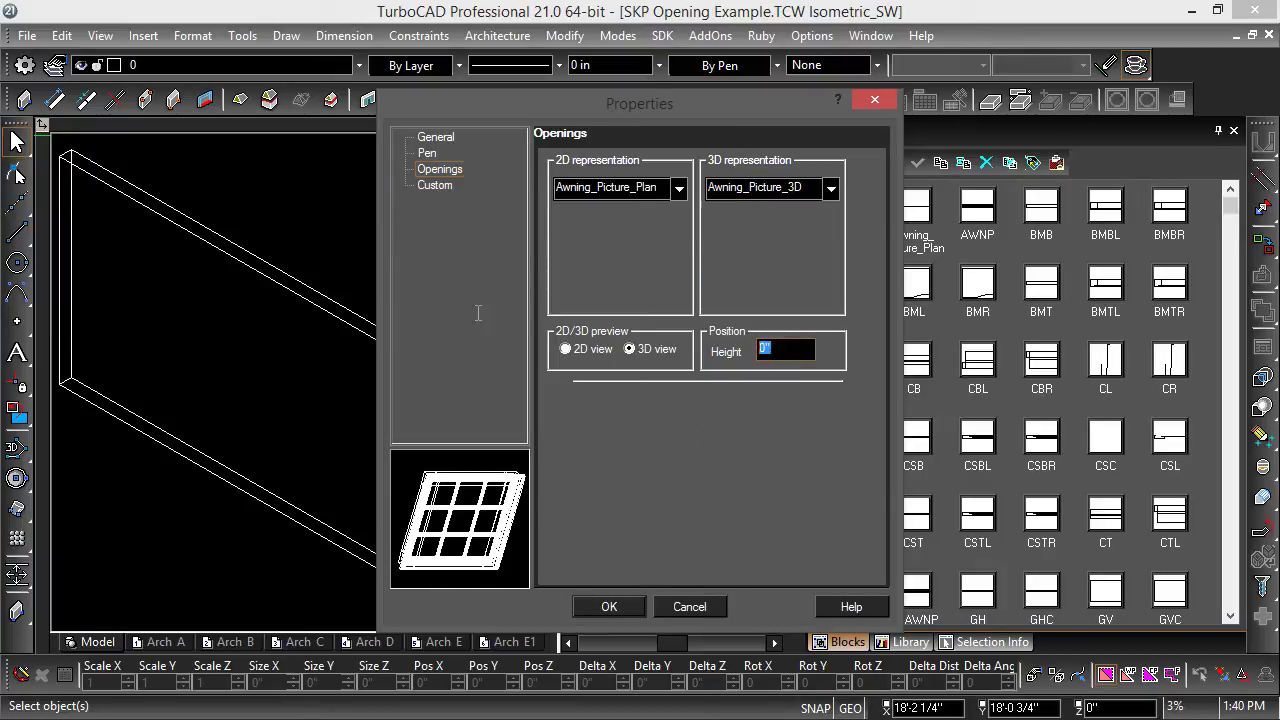
pyautogui.write('3"')
pyautogui.click(635, 599)
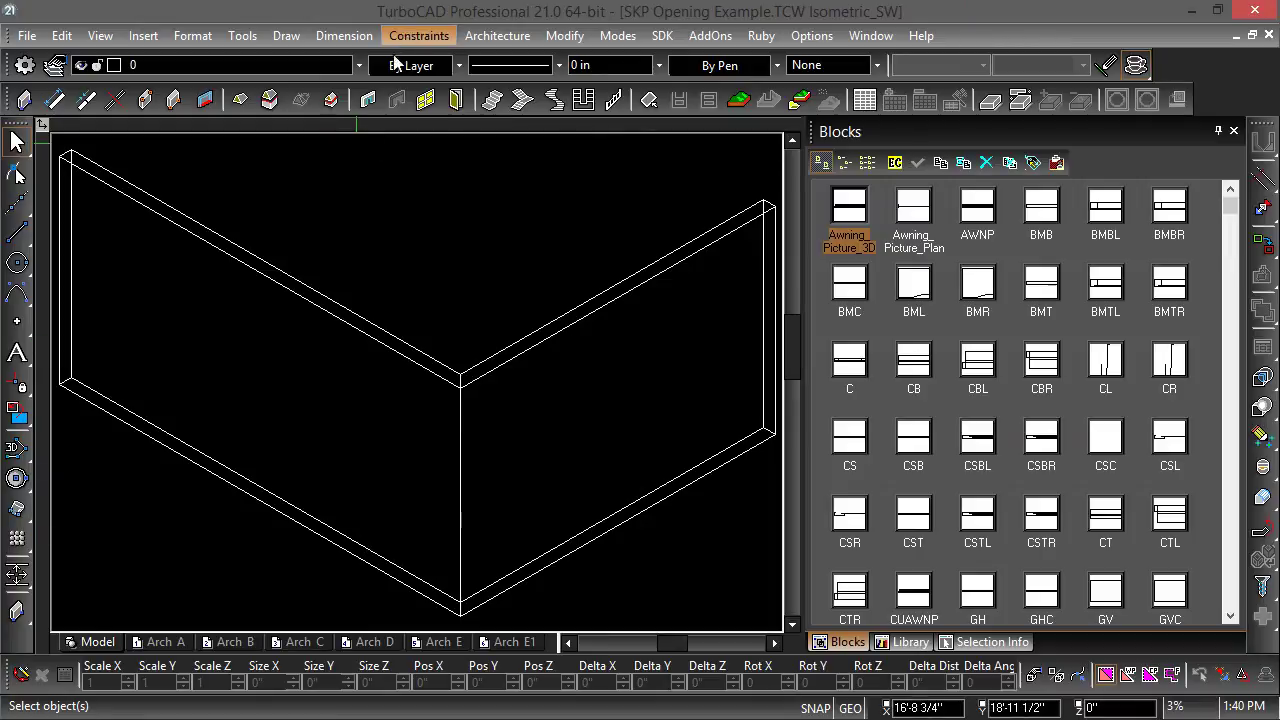
# - Start an opening on the left-hand wall of the model and try elevations of 6' and 4'
pyautogui.click(367, 106)
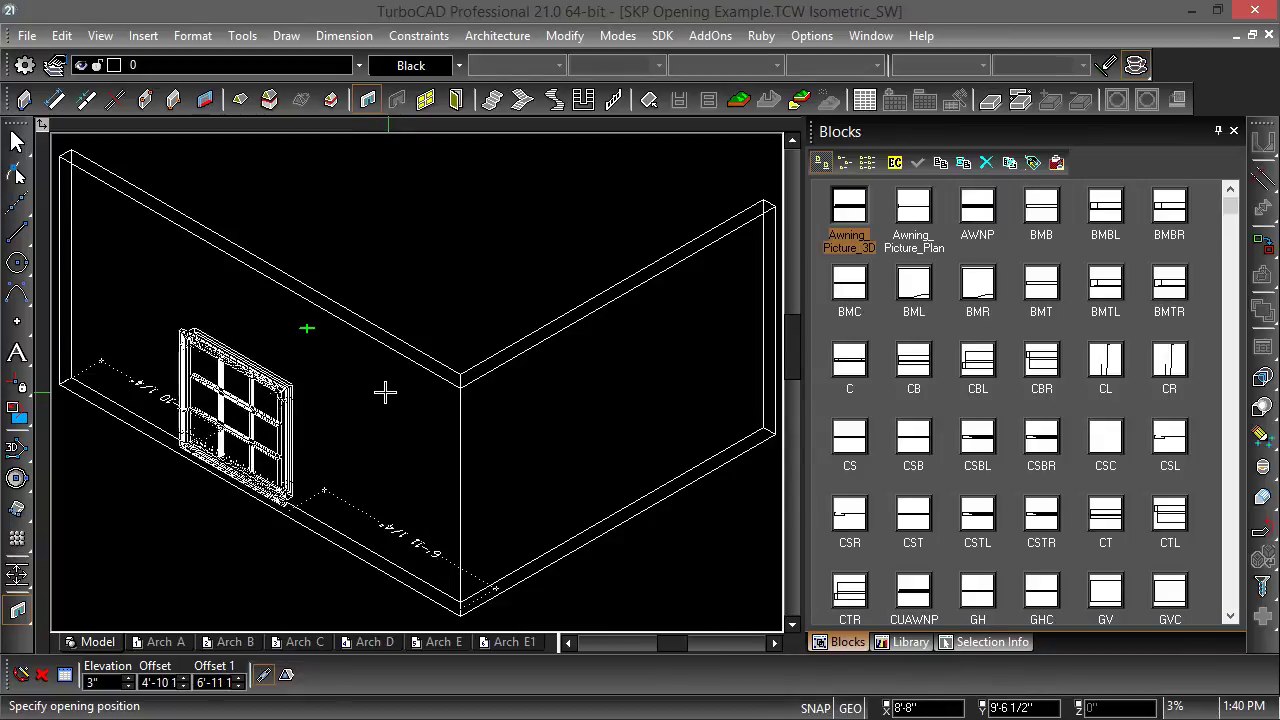
pyautogui.moveTo(391, 364)
pyautogui.keyDown('shift'); pyautogui.mouseDown(button='middle')
pyautogui.moveTo(420, 317)
pyautogui.moveTo(377, 357)
pyautogui.mouseUp(button='middle'); pyautogui.keyUp('shift')
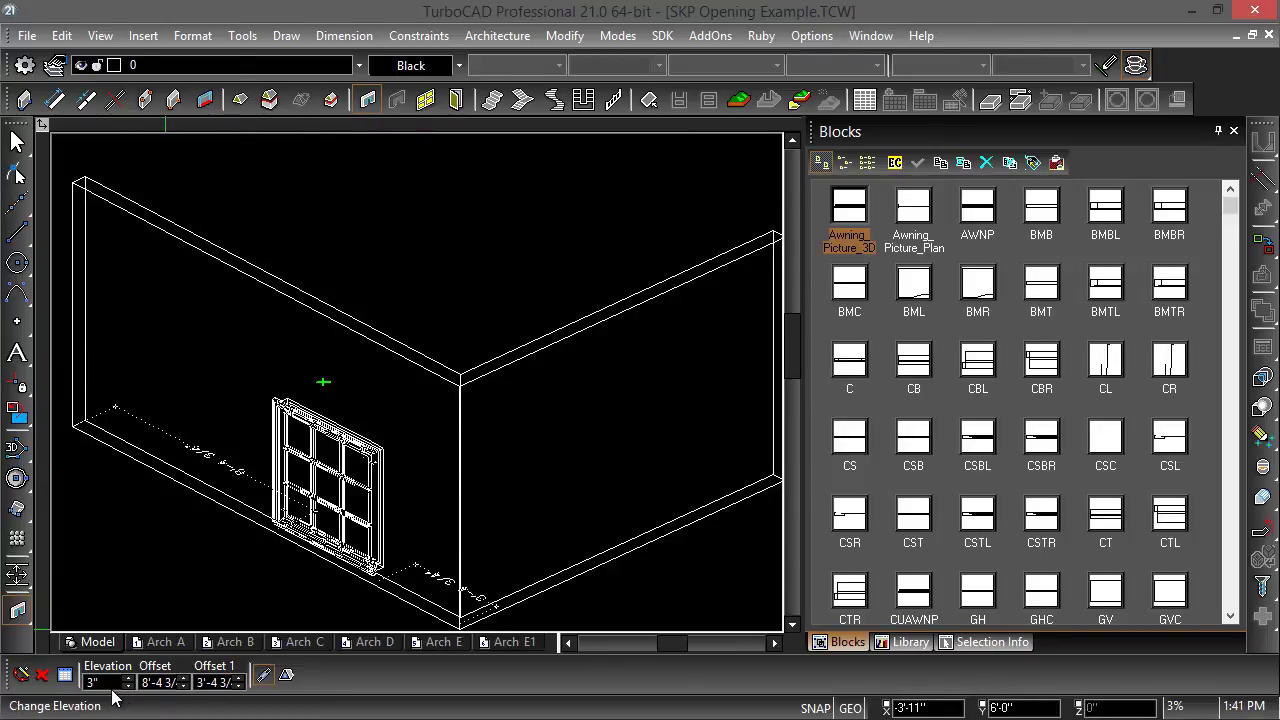
pyautogui.click(100, 682)
pyautogui.write('6')
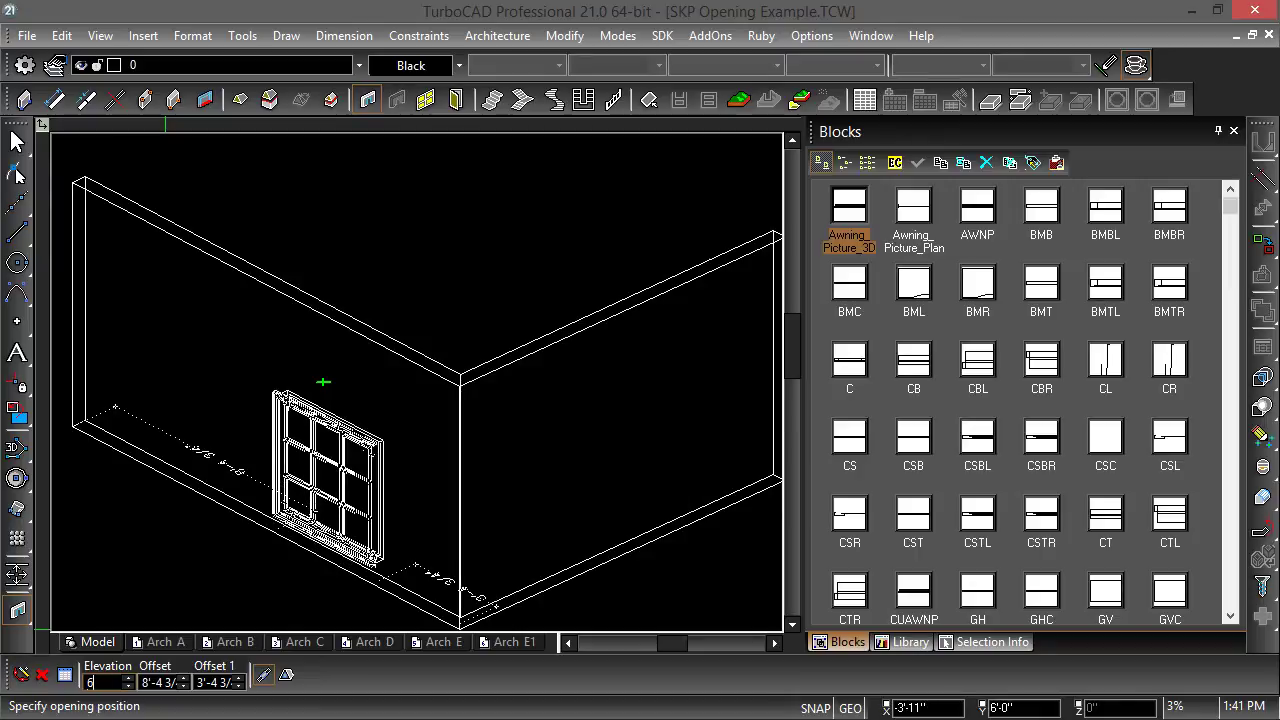
pyautogui.write('"')
pyautogui.write("'")
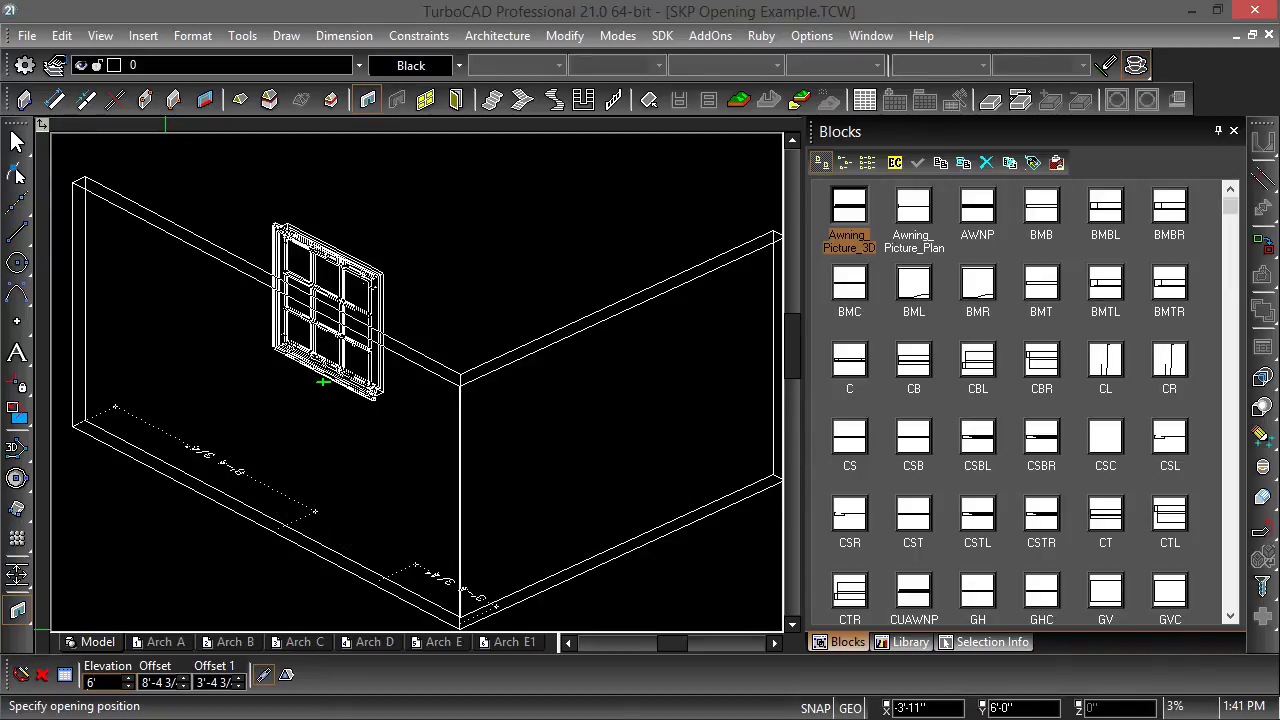
pyautogui.press('BackSpace')
pyautogui.press('BackSpace')
pyautogui.write("4'")
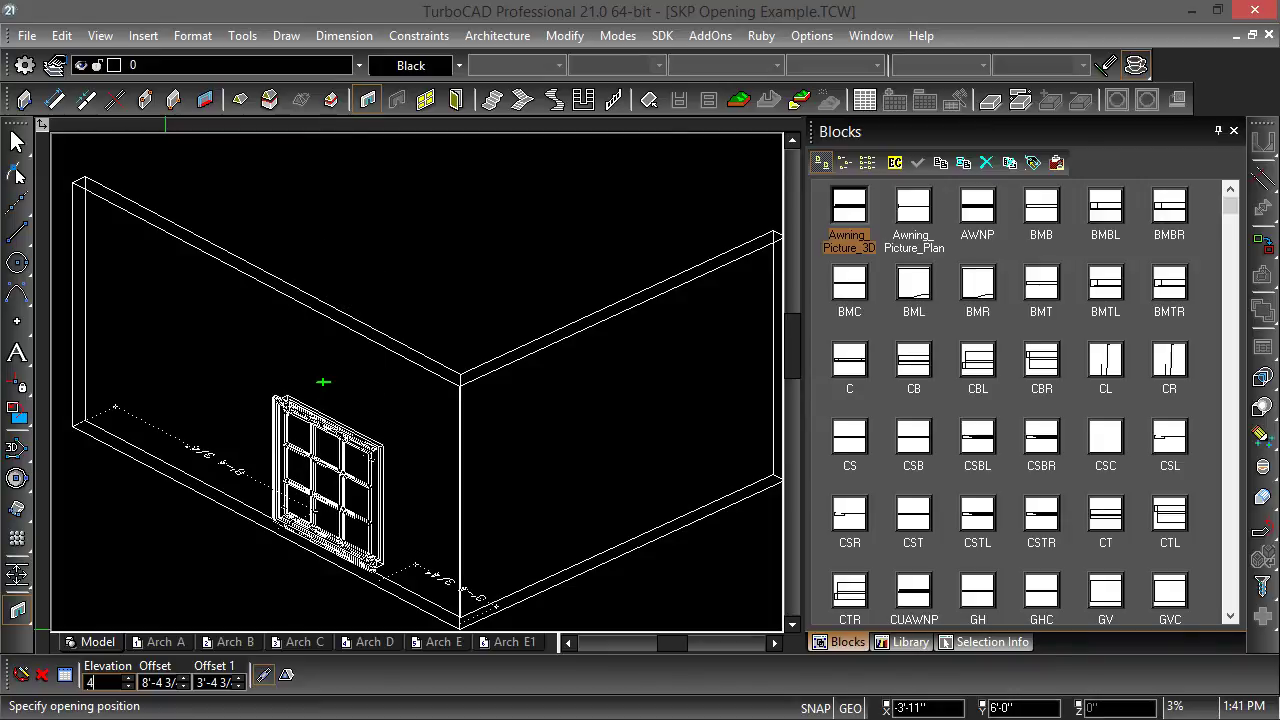
pyautogui.press('BackSpace')
pyautogui.press('BackSpace')
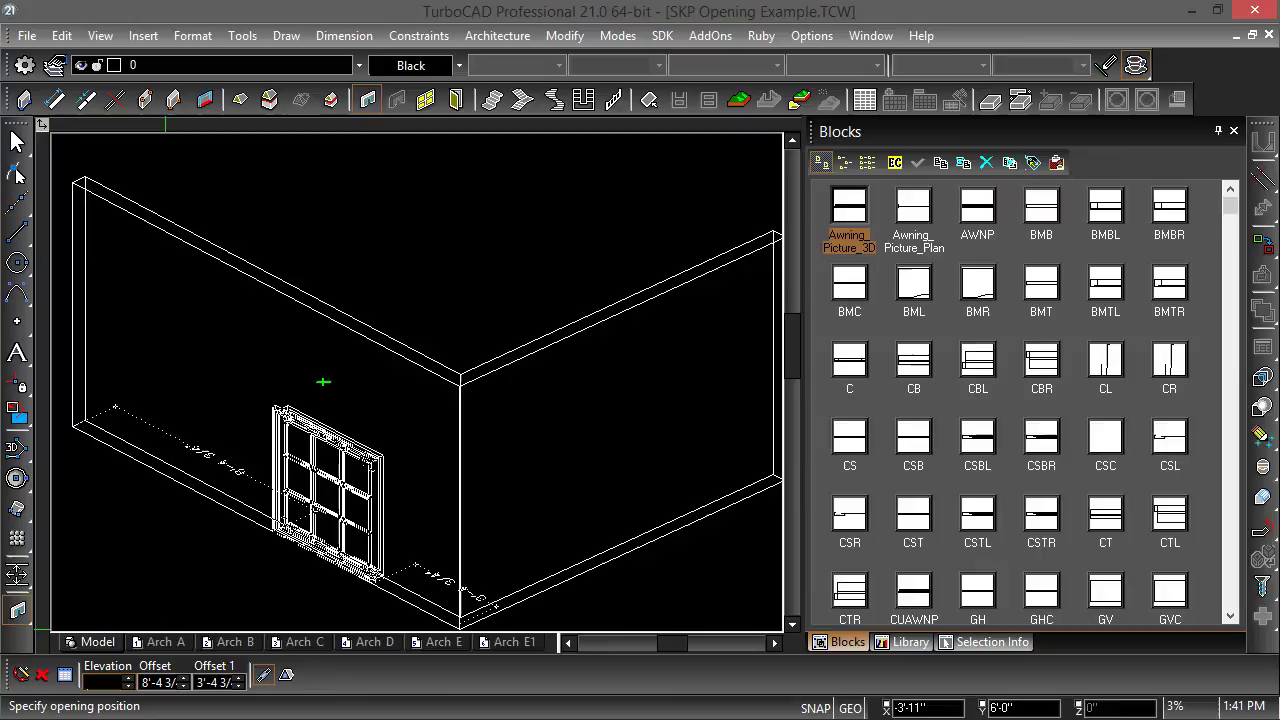
# - Set the opening's elevation to 3' and place it in the wall about 5'-9" from the wall's far end
pyautogui.write("3'")
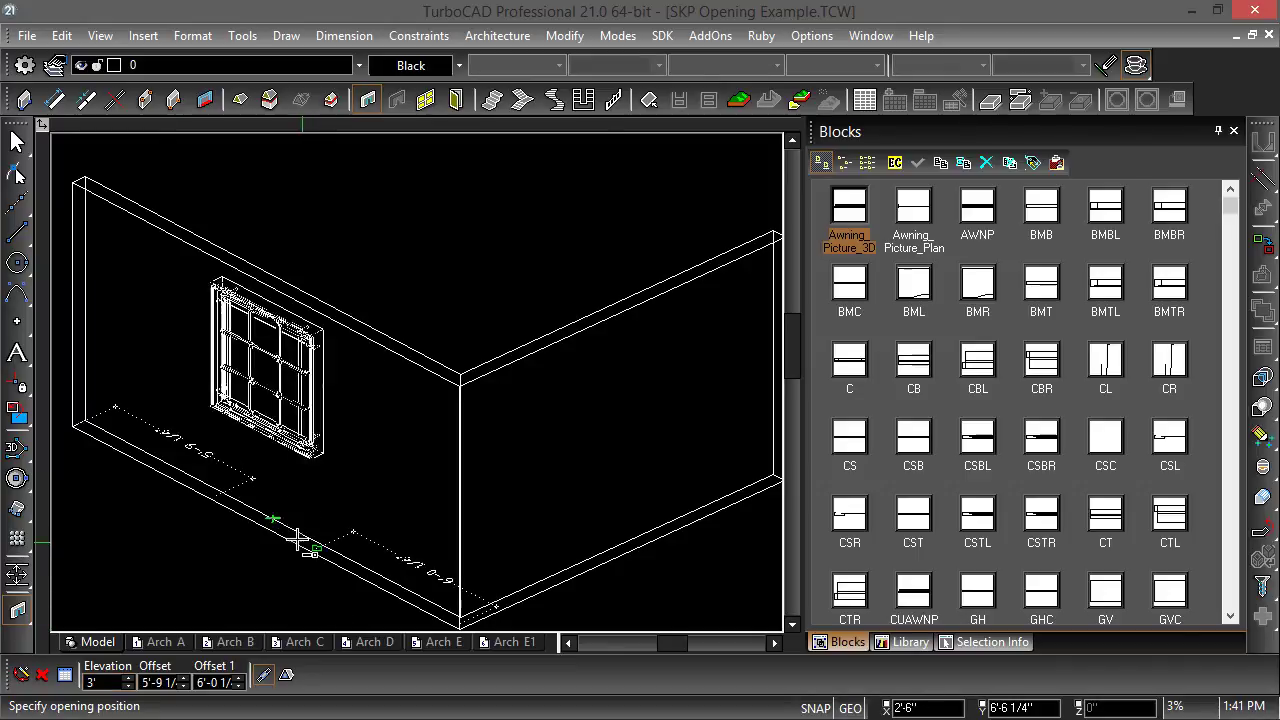
pyautogui.click(62, 437)
pyautogui.click(16, 143)
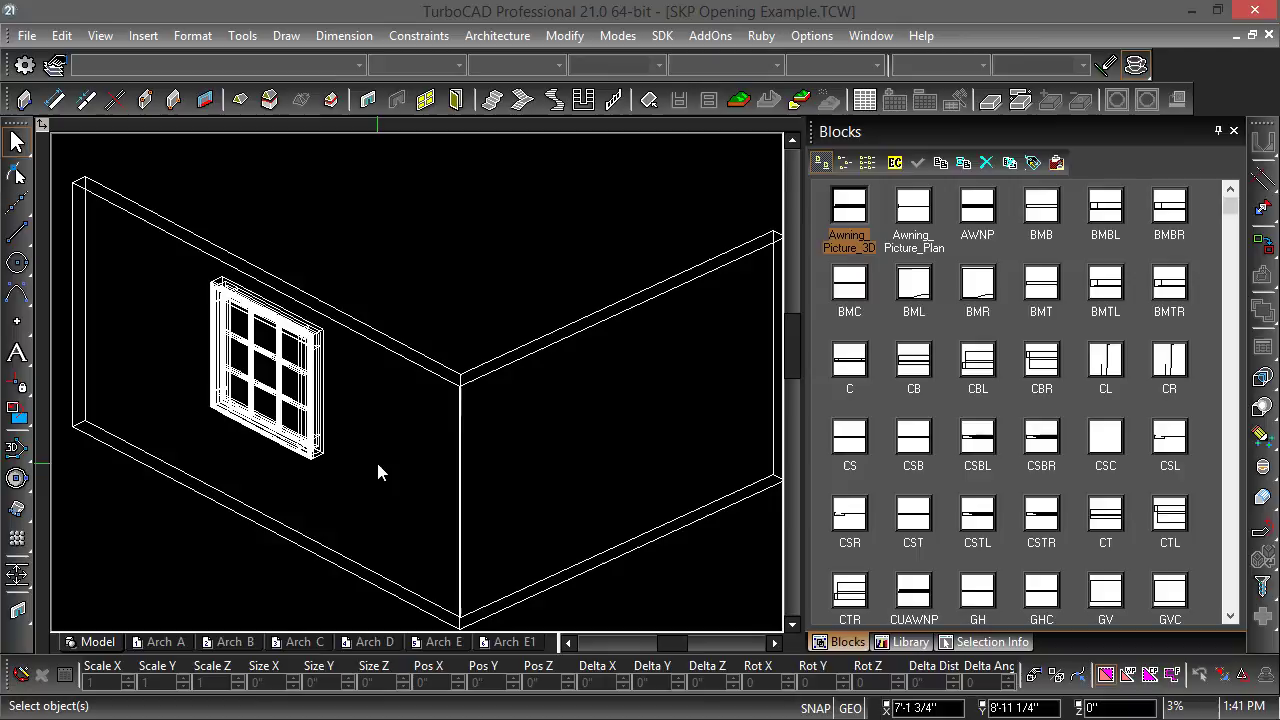
# - View the placed window opening in the World Plan view and return to the isometric view
pyautogui.keyDown('shift'); pyautogui.moveTo(377, 463); pyautogui.dragTo(396, 424, button='middle'); pyautogui.keyUp('shift')
pyautogui.scroll(-1, 396, 432)
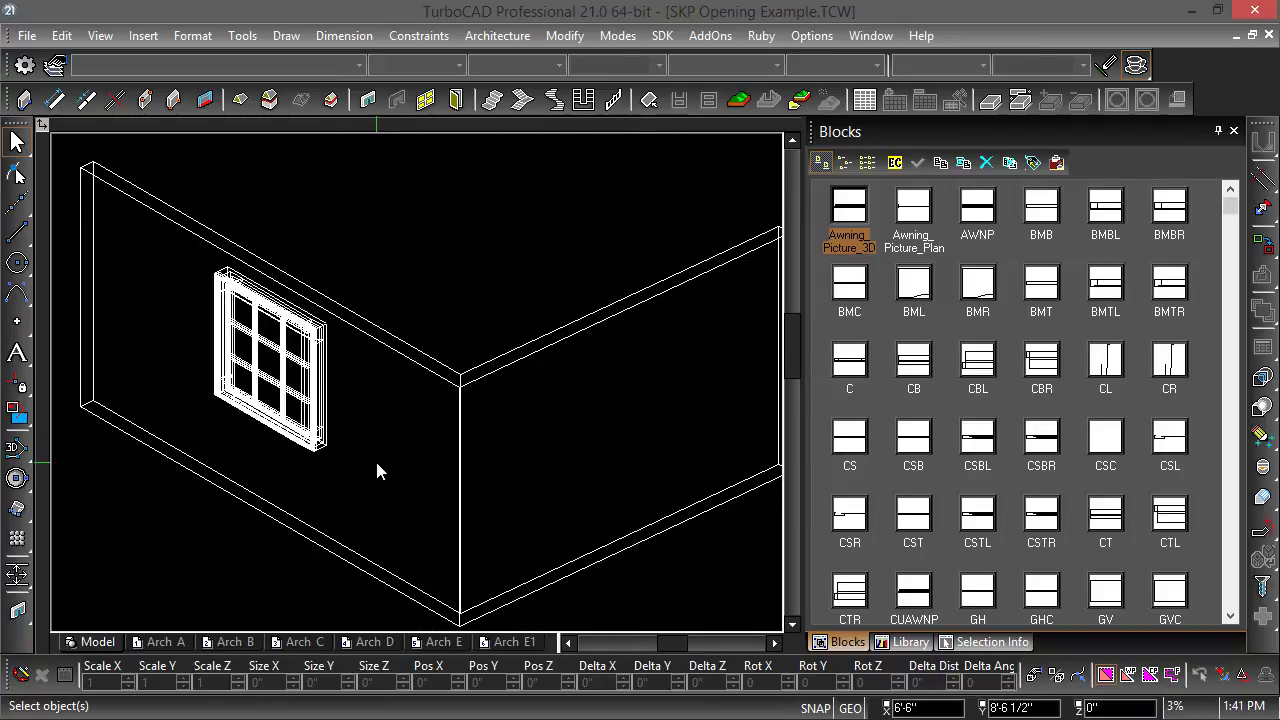
pyautogui.hotkey('ctrl', 'shift', 'p')
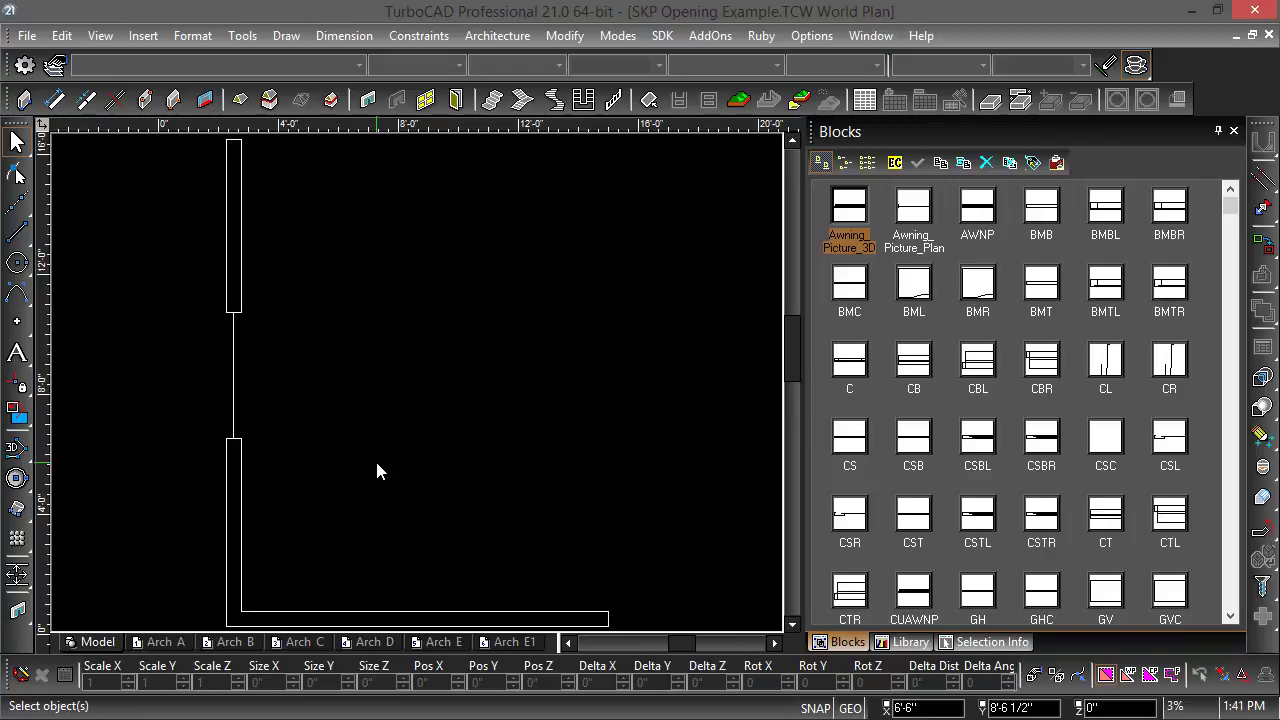
pyautogui.hotkey('ctrl', 'shift', 'i')
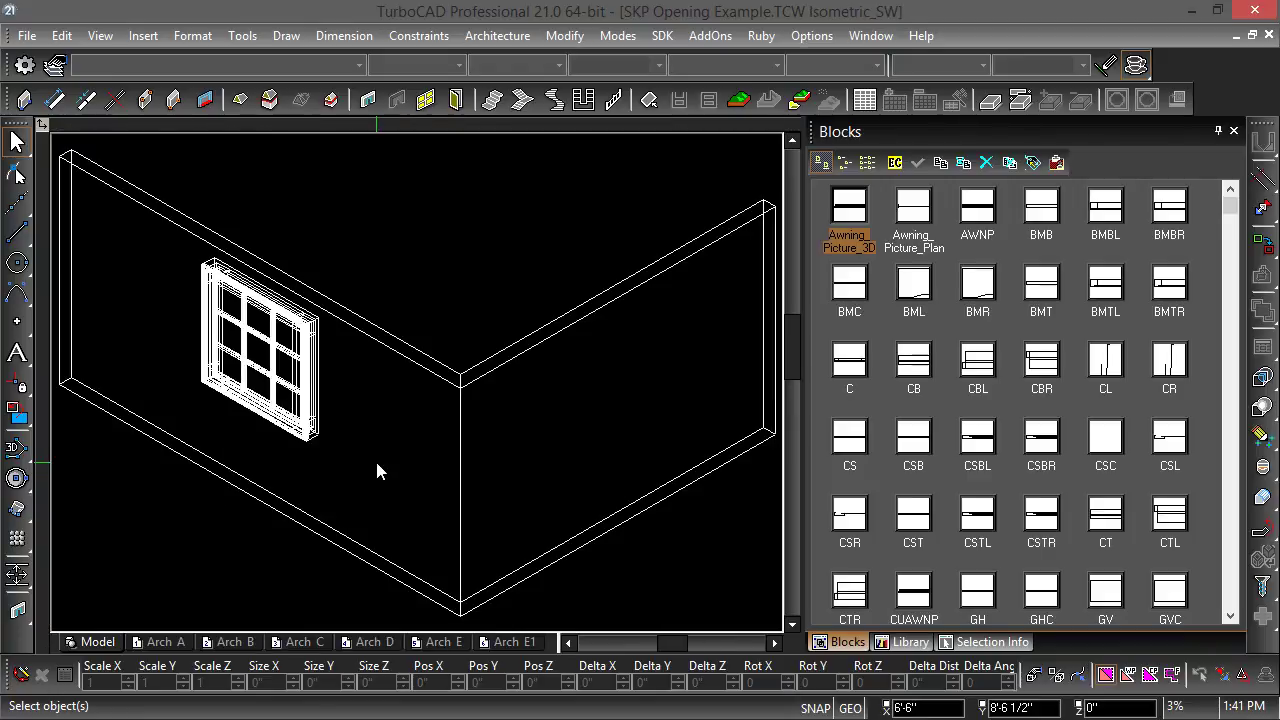